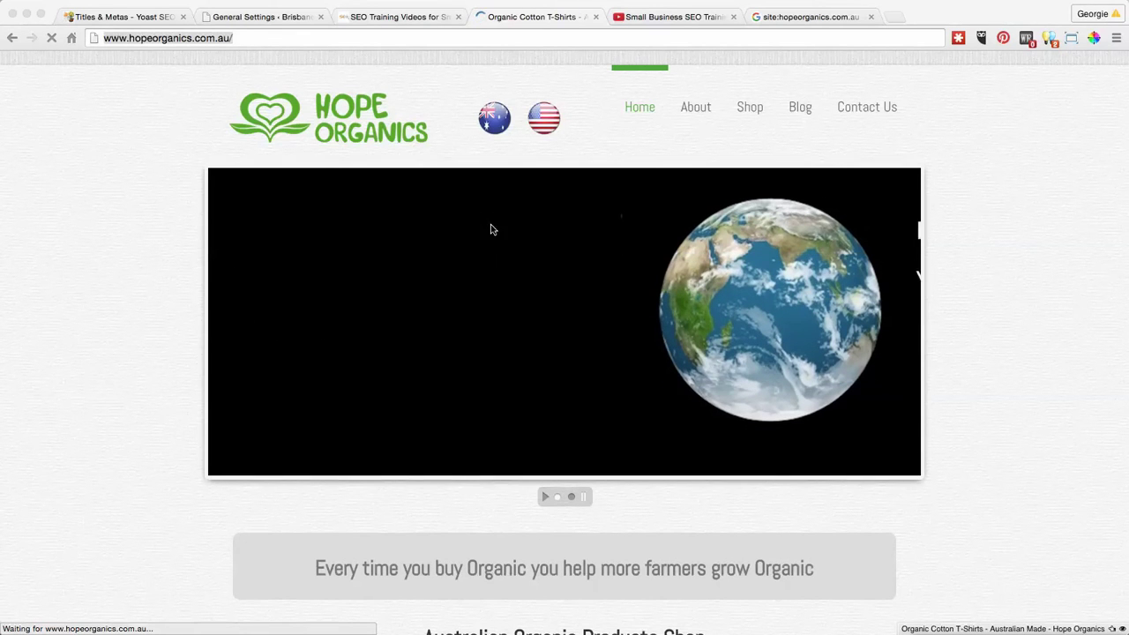
{"action": "left_click", "coordinate": [236, 39]}
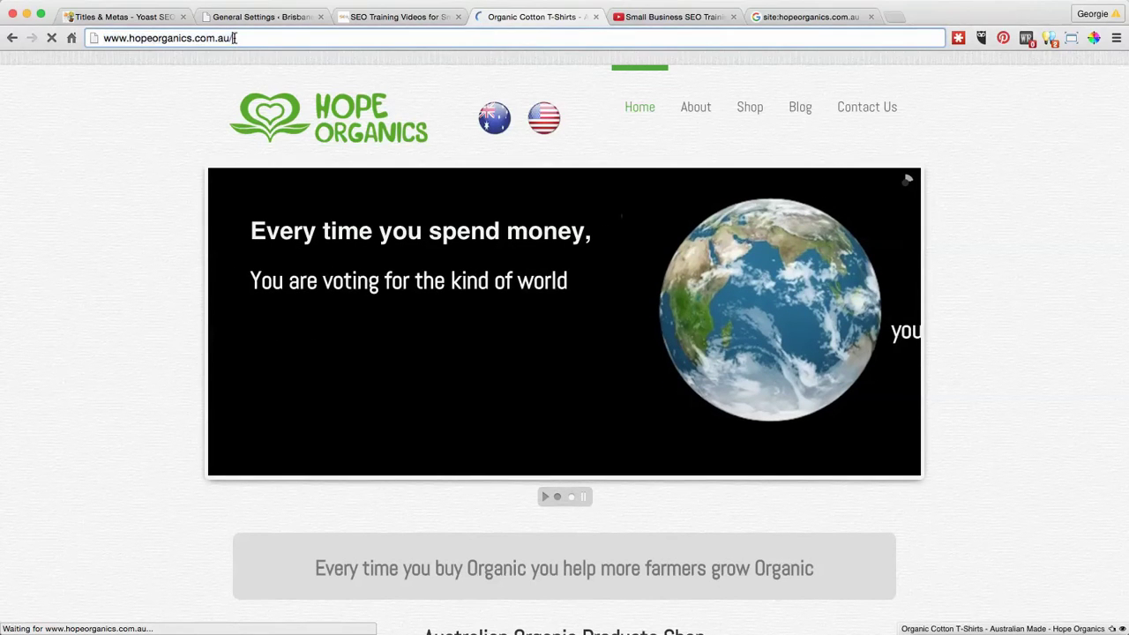
{"action": "type", "text": "wp"}
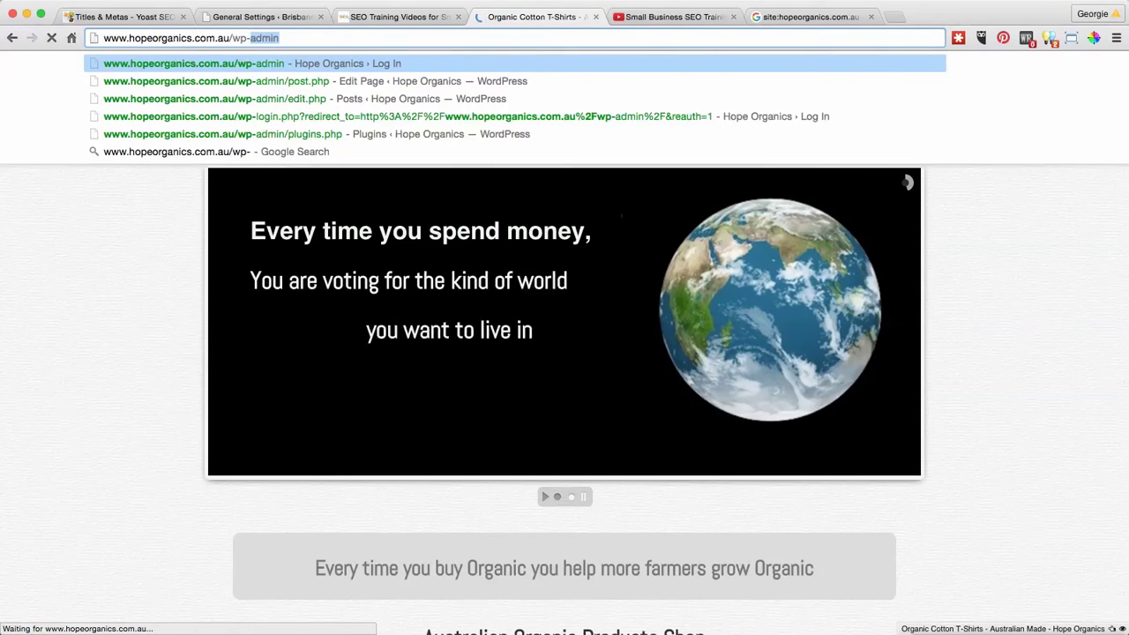
{"action": "type", "text": "-admin"}
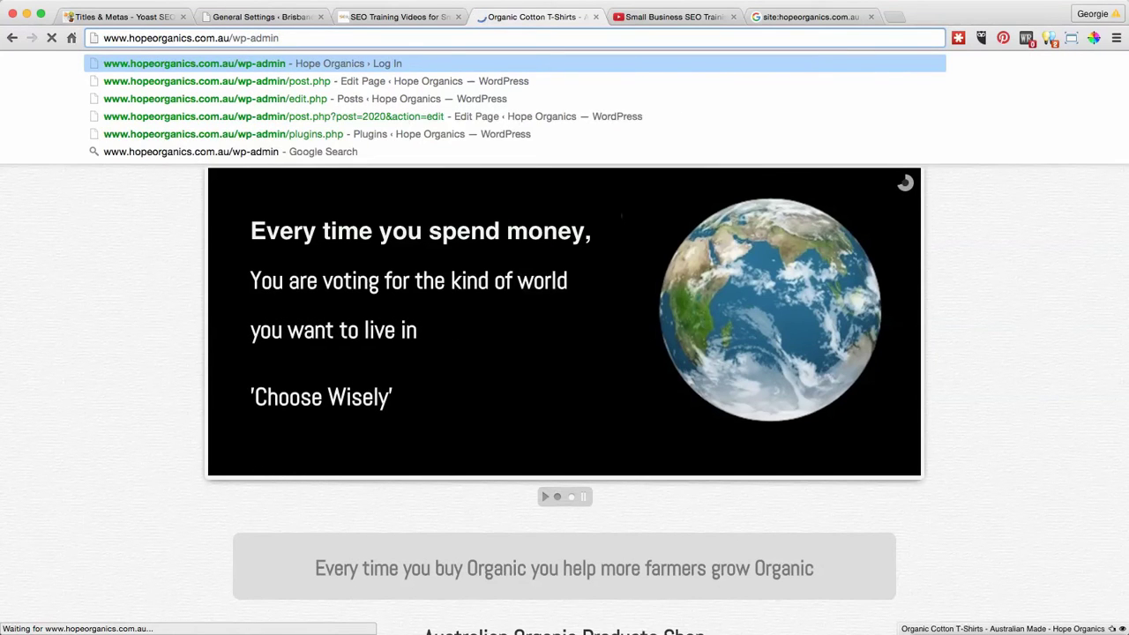
{"action": "key", "text": "Return"}
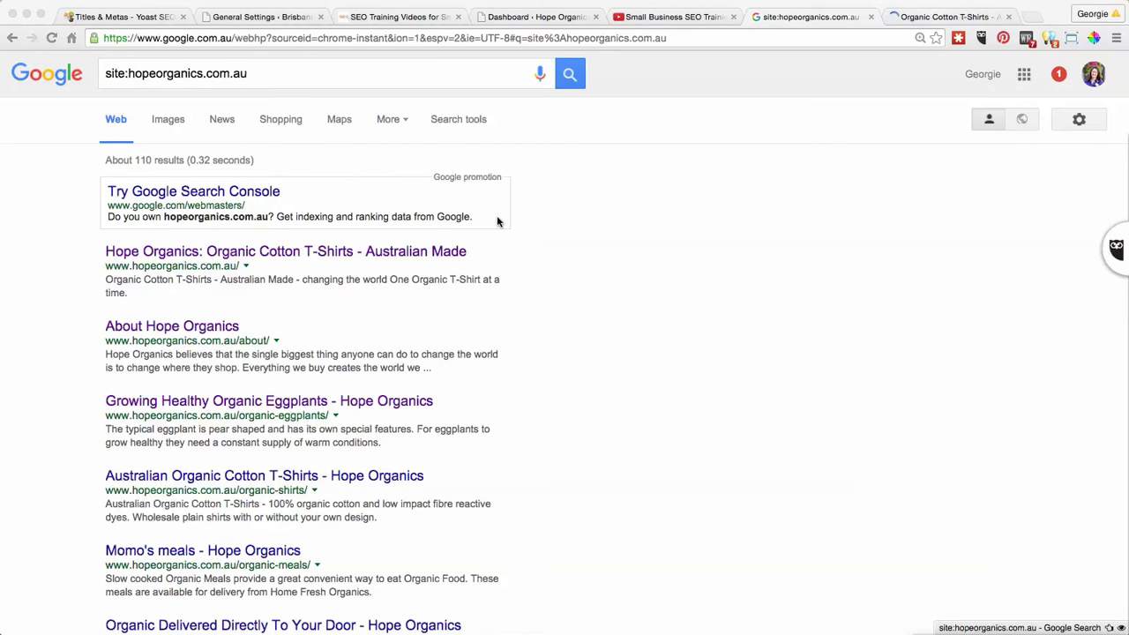
Compare the live Hope Organics homepage's browser title with its title in the Google site:hopeorganics.com.au results.
{"action": "left_click", "coordinate": [931, 17]}
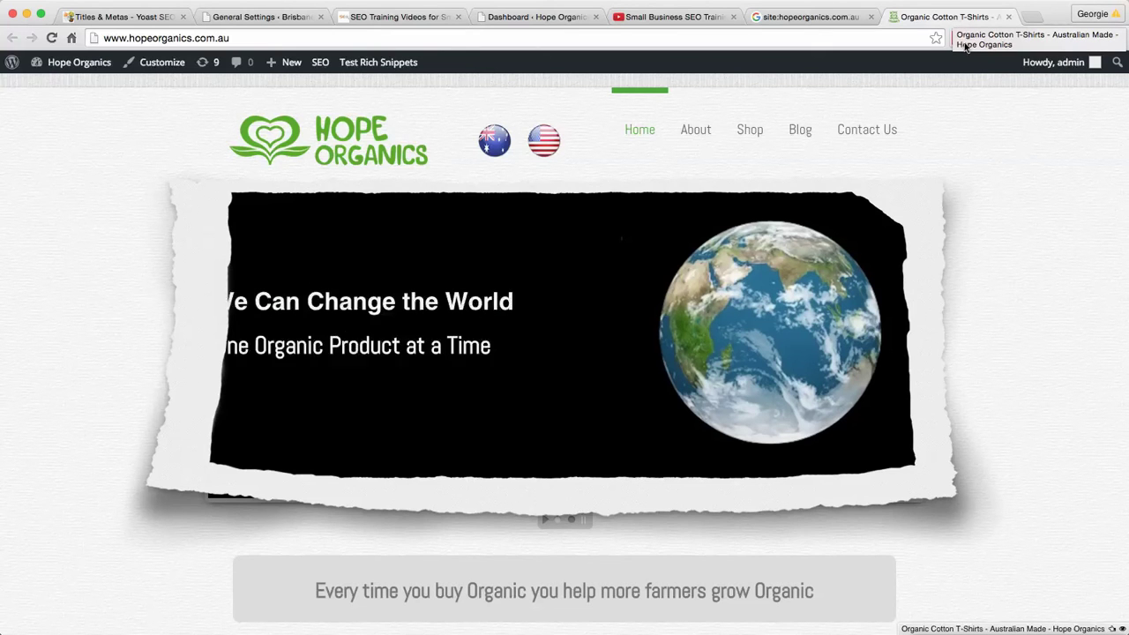
{"action": "left_click", "coordinate": [824, 18]}
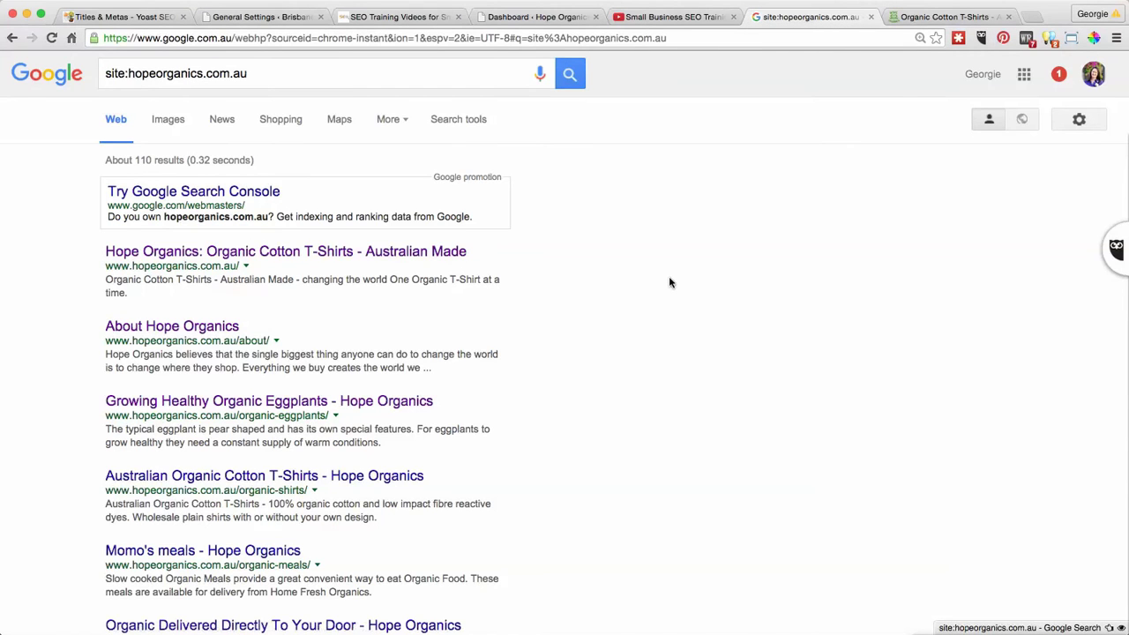
{"action": "left_click", "coordinate": [917, 25]}
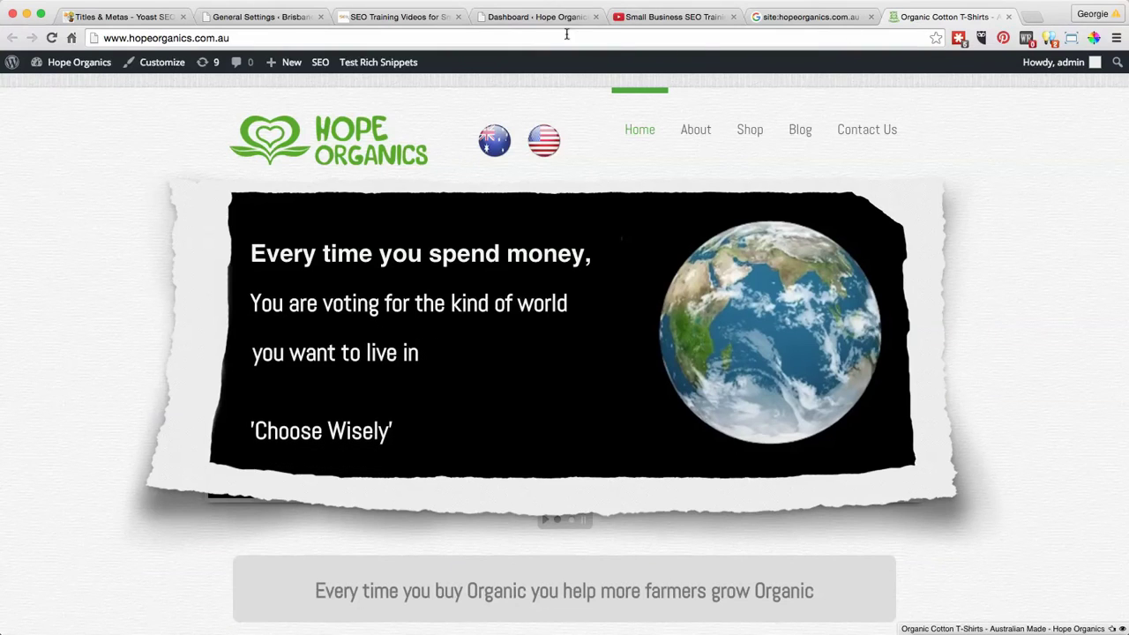
From the Hope Organics dashboard, open the homepage settings of Yoast SEO's Titles & Metas.
{"action": "left_click", "coordinate": [542, 18]}
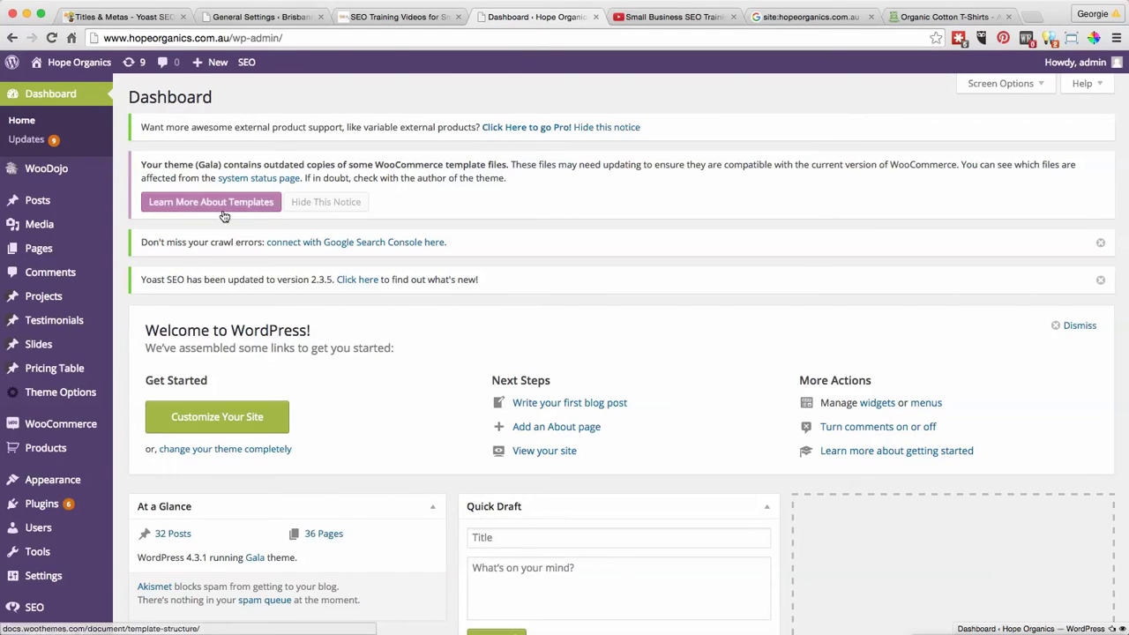
{"action": "scroll", "coordinate": [119, 356], "scroll_direction": "down", "scroll_amount": 3}
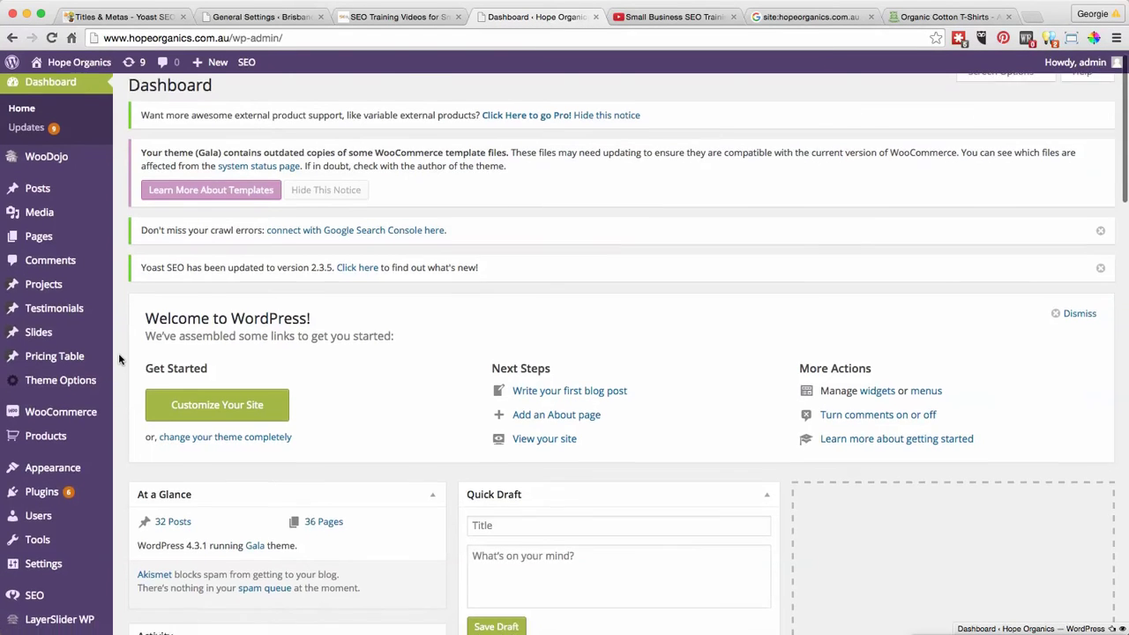
{"action": "scroll", "coordinate": [118, 353], "scroll_direction": "up", "scroll_amount": 3}
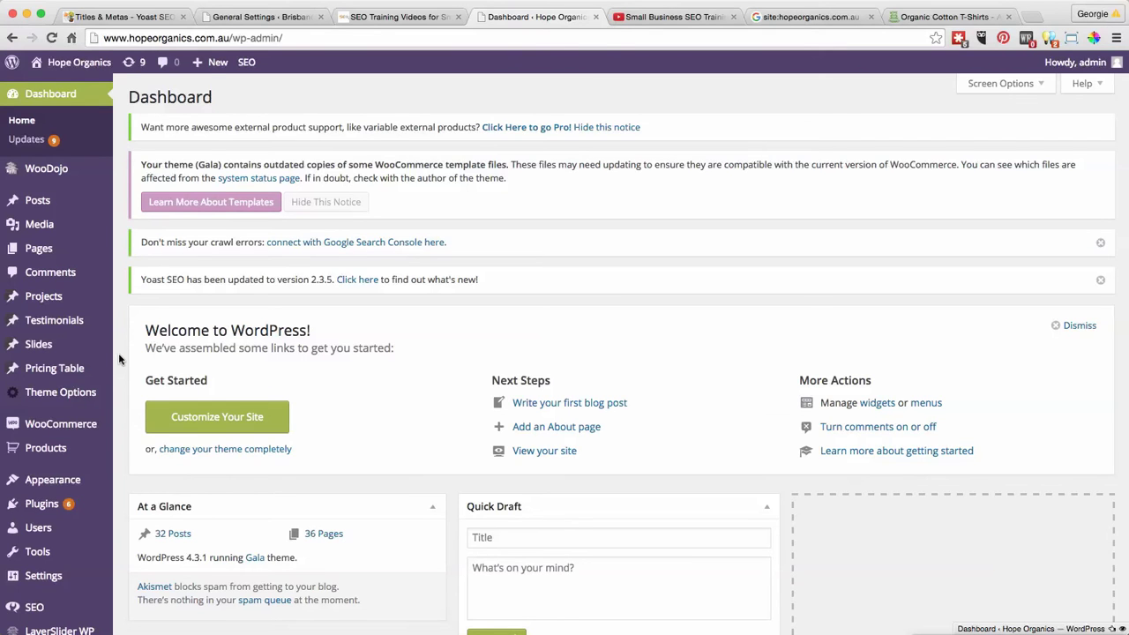
{"action": "scroll", "coordinate": [119, 358], "scroll_direction": "down", "scroll_amount": 3}
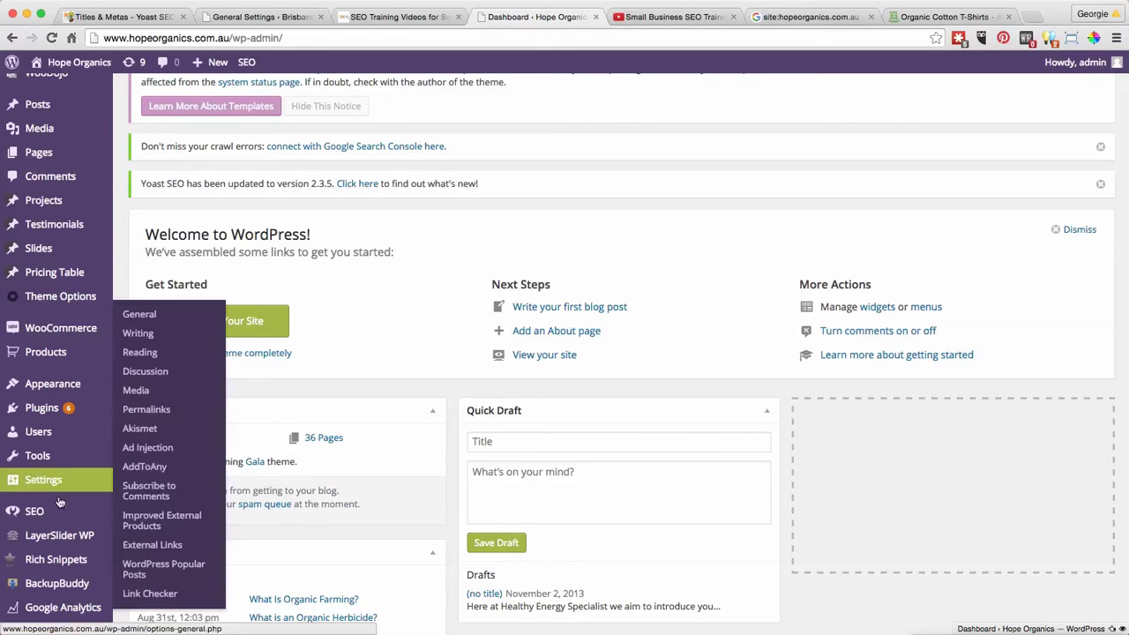
{"action": "mouse_move", "coordinate": [40, 513]}
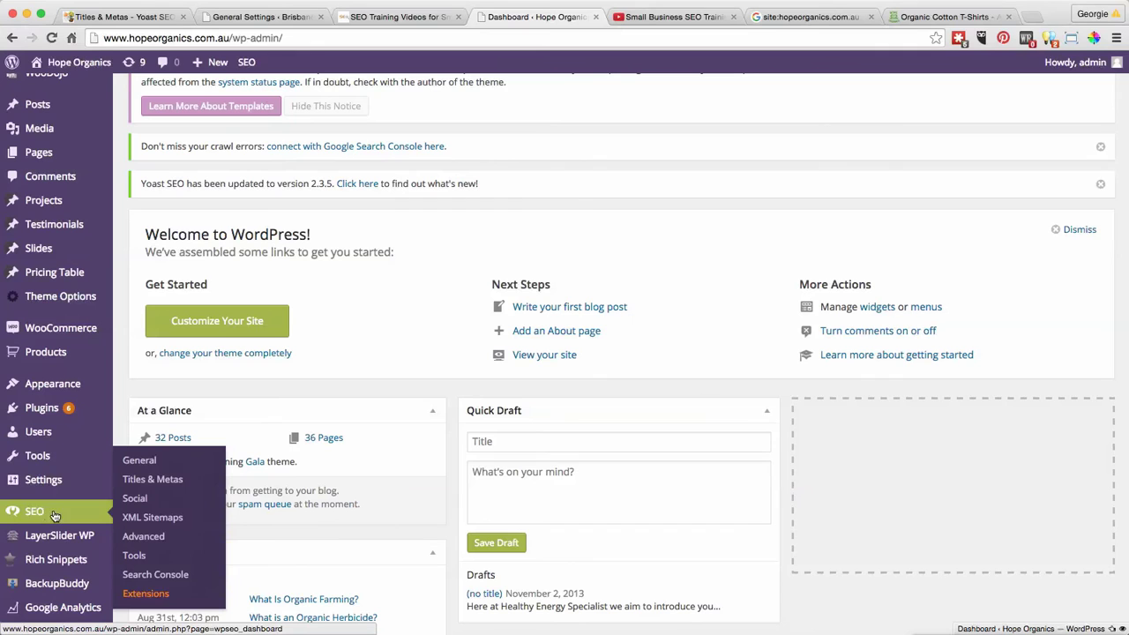
{"action": "left_click", "coordinate": [138, 483]}
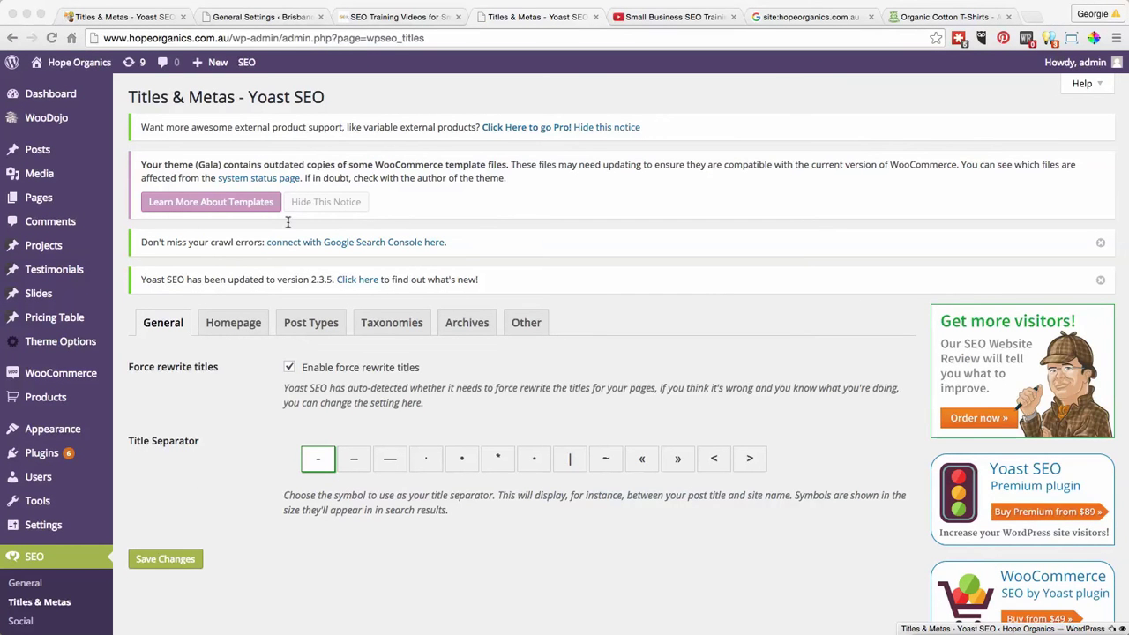
{"action": "left_click", "coordinate": [234, 326]}
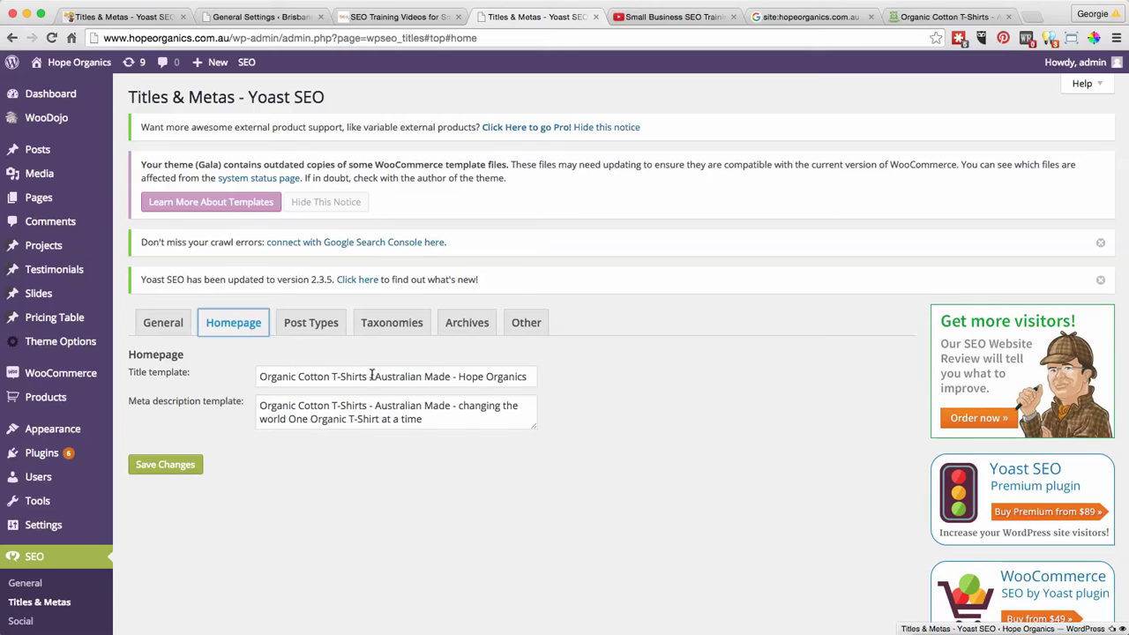
Change the homepage title template to "100% Organic Products Online - Hope Organics".
{"action": "left_click_drag", "start_coordinate": [450, 378], "coordinate": [314, 378]}
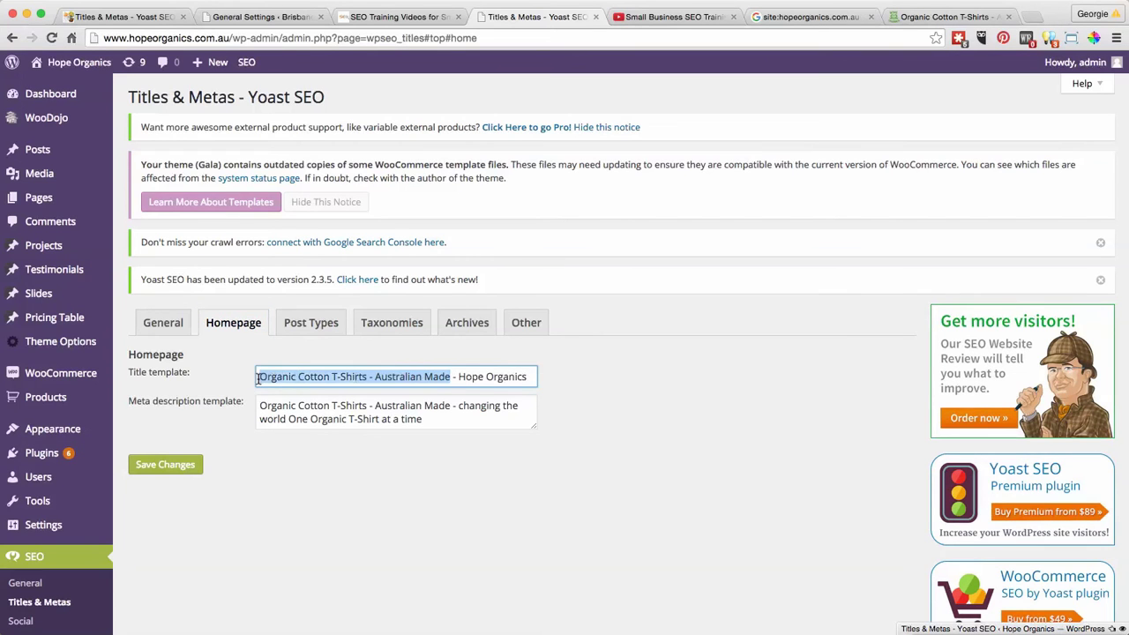
{"action": "type", "text": "100"}
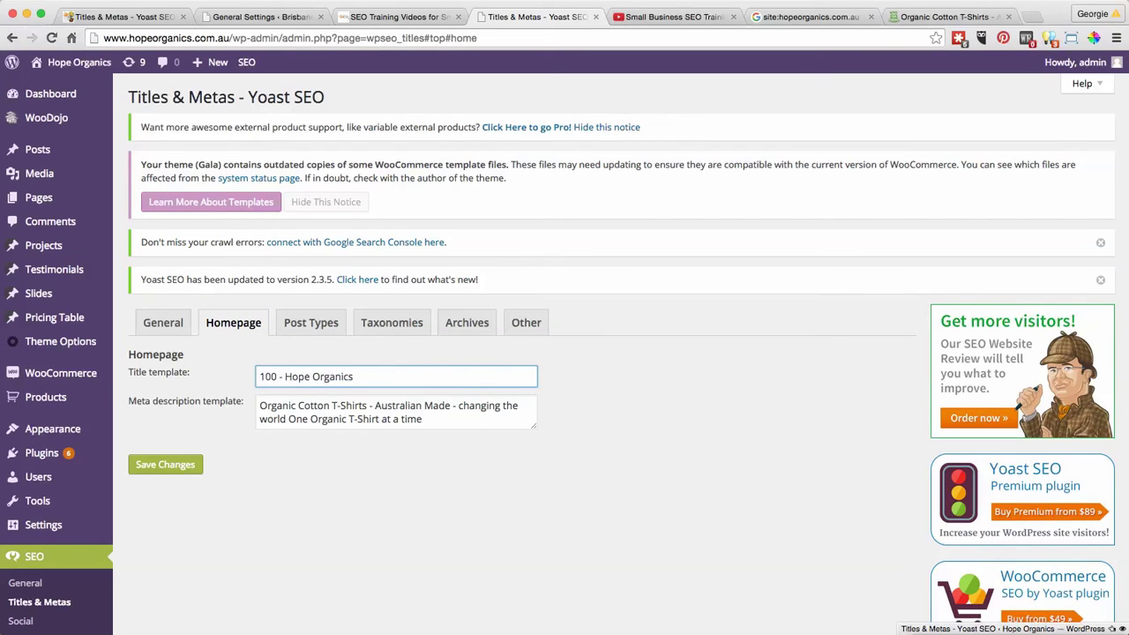
{"action": "type", "text": "% r"}
{"action": "key", "text": "BackSpace"}
{"action": "type", "text": "Organic"}
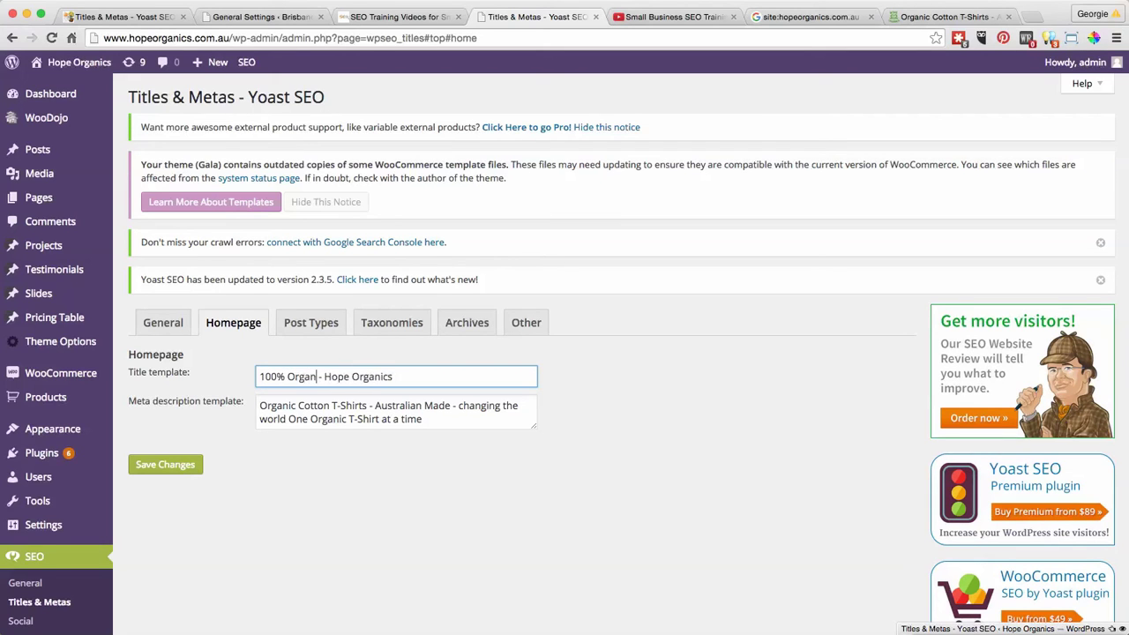
{"action": "type", "text": " Pro"}
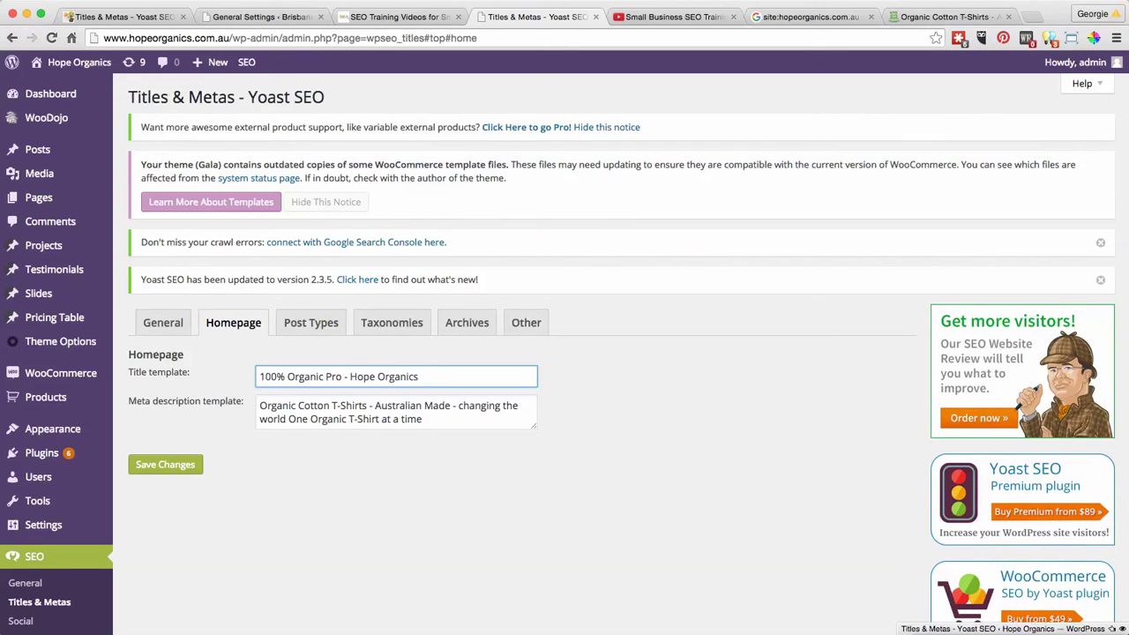
{"action": "type", "text": "ducts Online"}
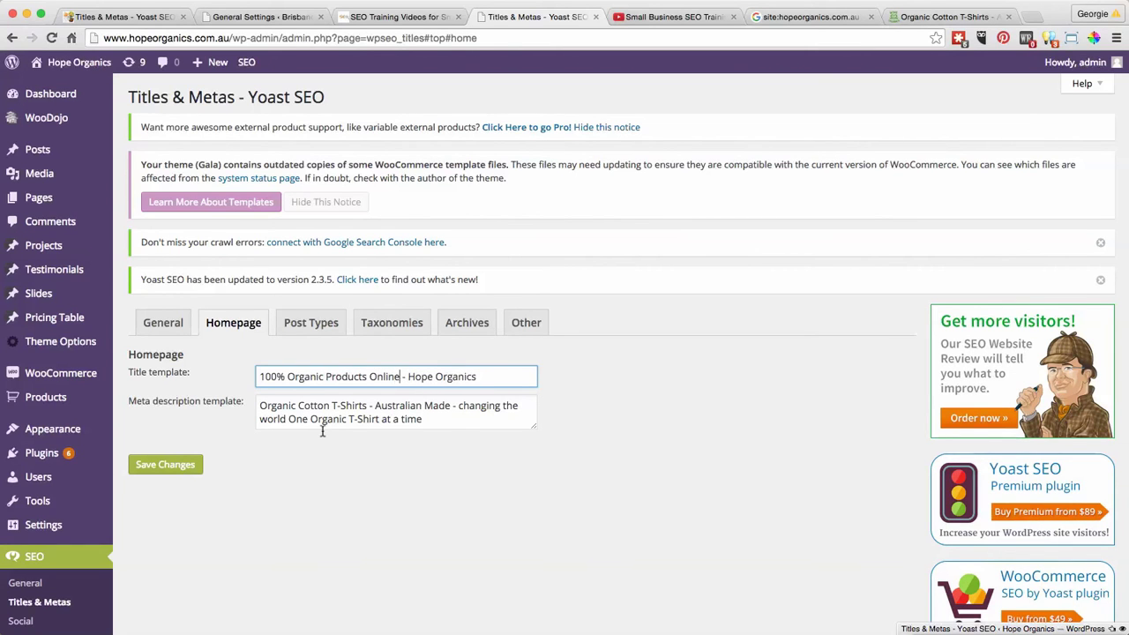
Replace the homepage meta description with "100% Organic Products Online - find 100% organic", reusing the title's wording, and save the changes.
{"action": "left_click_drag", "start_coordinate": [437, 422], "coordinate": [256, 404]}
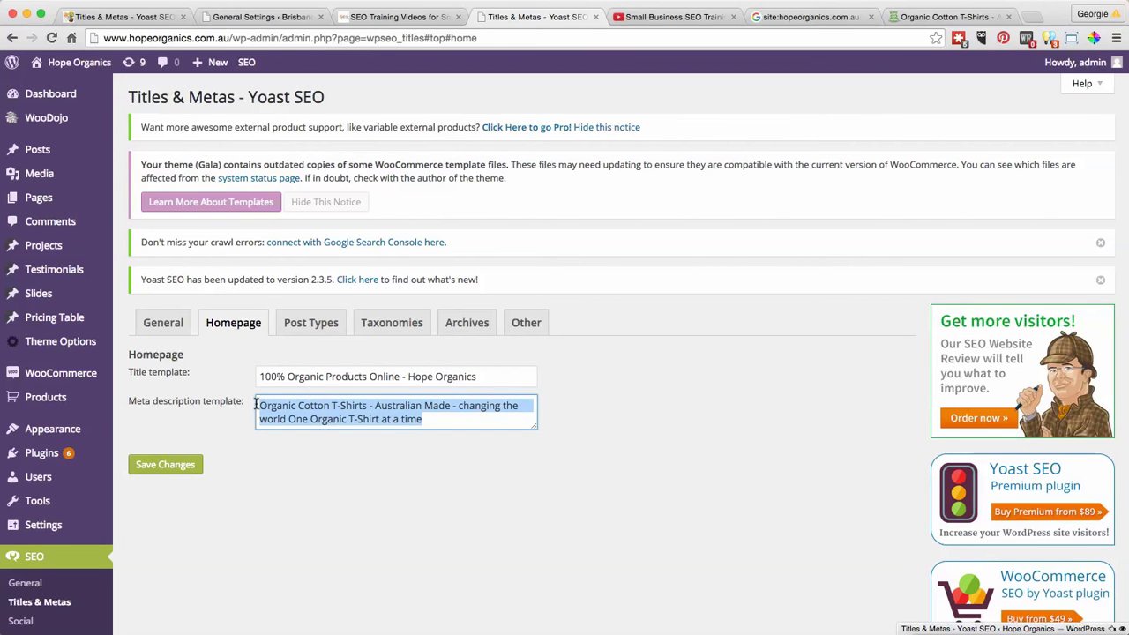
{"action": "left_click", "coordinate": [477, 378]}
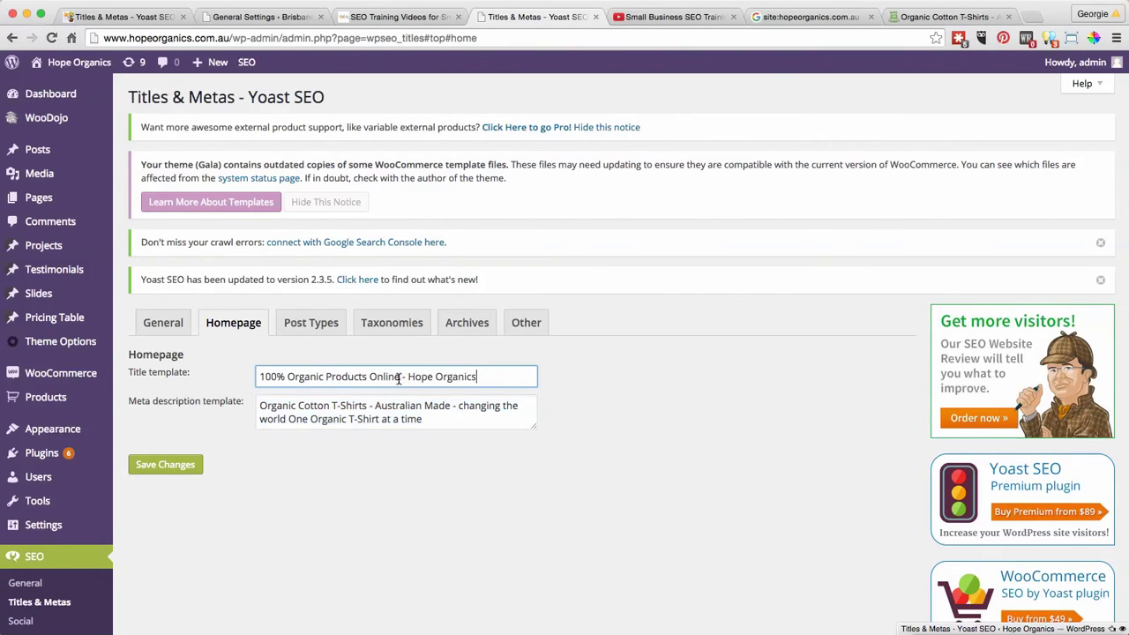
{"action": "left_click_drag", "start_coordinate": [400, 377], "coordinate": [258, 378]}
{"action": "key", "text": "super+c"}
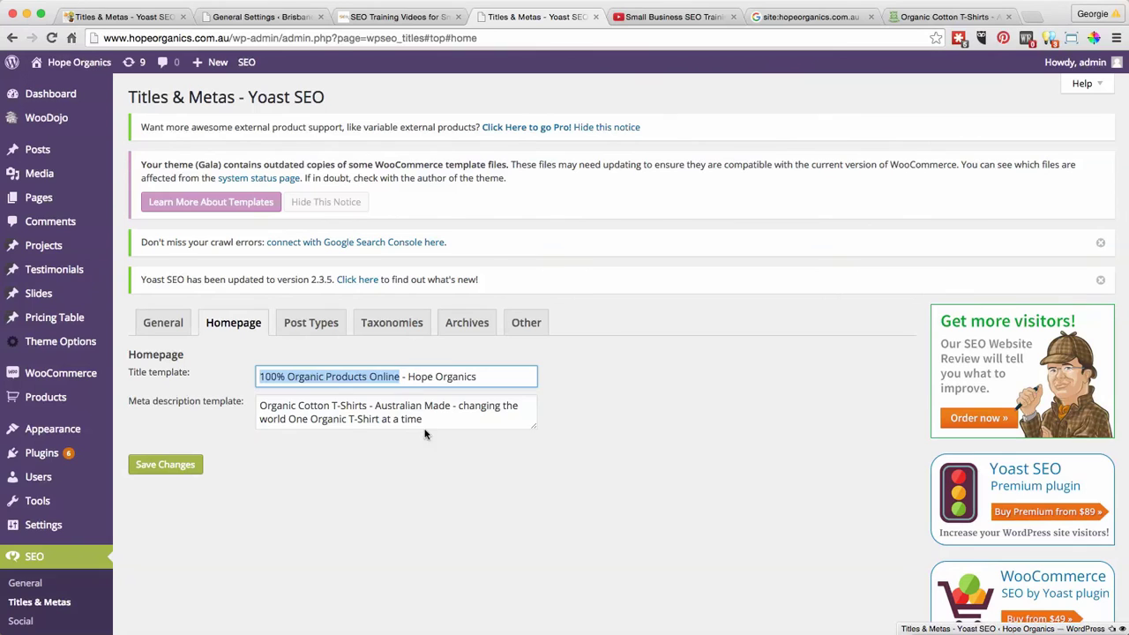
{"action": "left_click_drag", "start_coordinate": [425, 428], "coordinate": [245, 408]}
{"action": "key", "text": "super+v"}
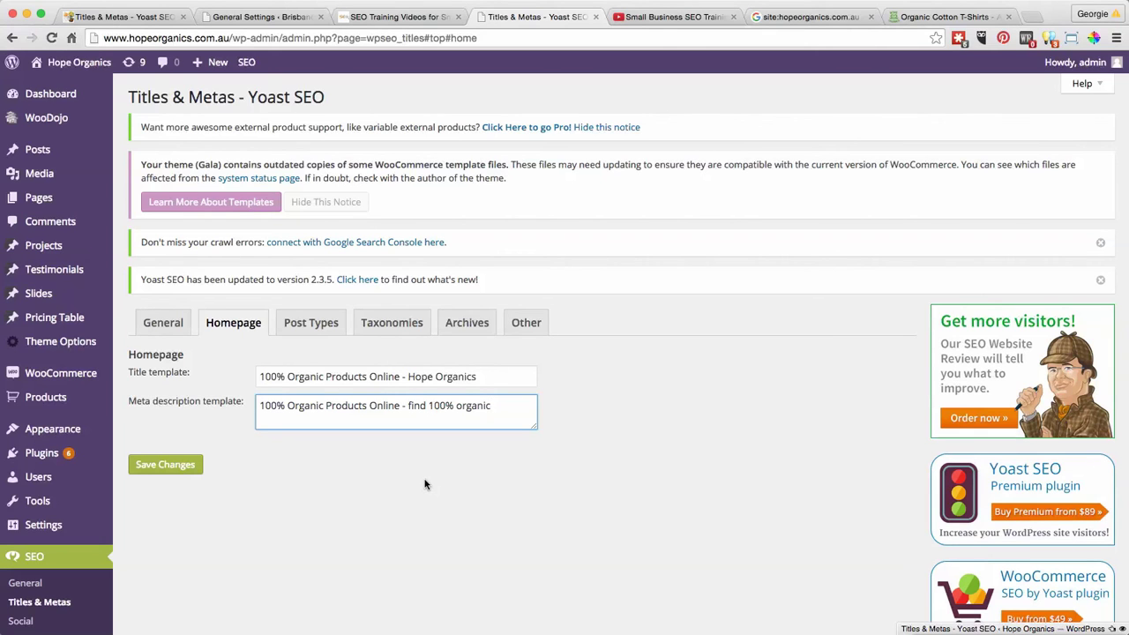
{"action": "left_click", "coordinate": [171, 468]}
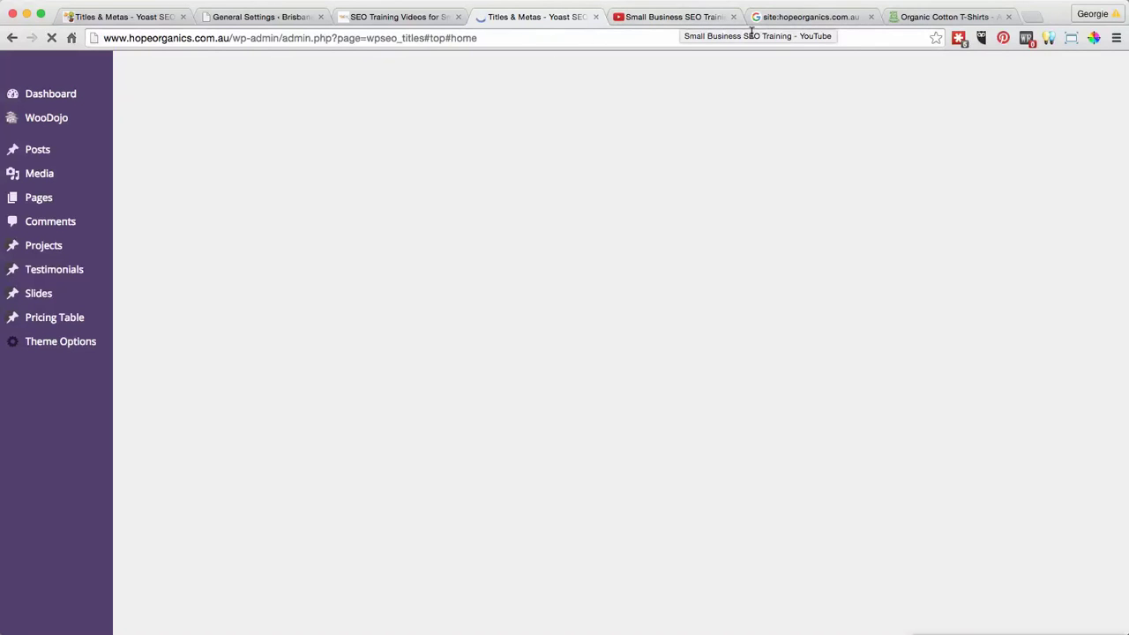
Review the homepage's Google search listing, and reload the live Hope Organics homepage to check its browser title.
{"action": "left_click", "coordinate": [921, 18]}
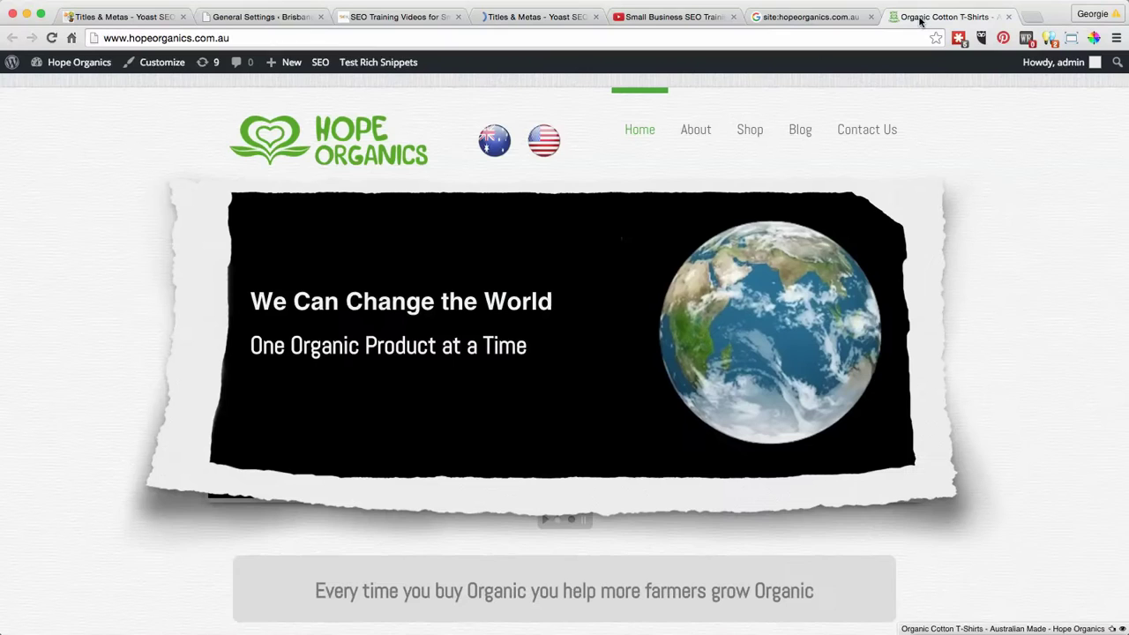
{"action": "left_click", "coordinate": [785, 17]}
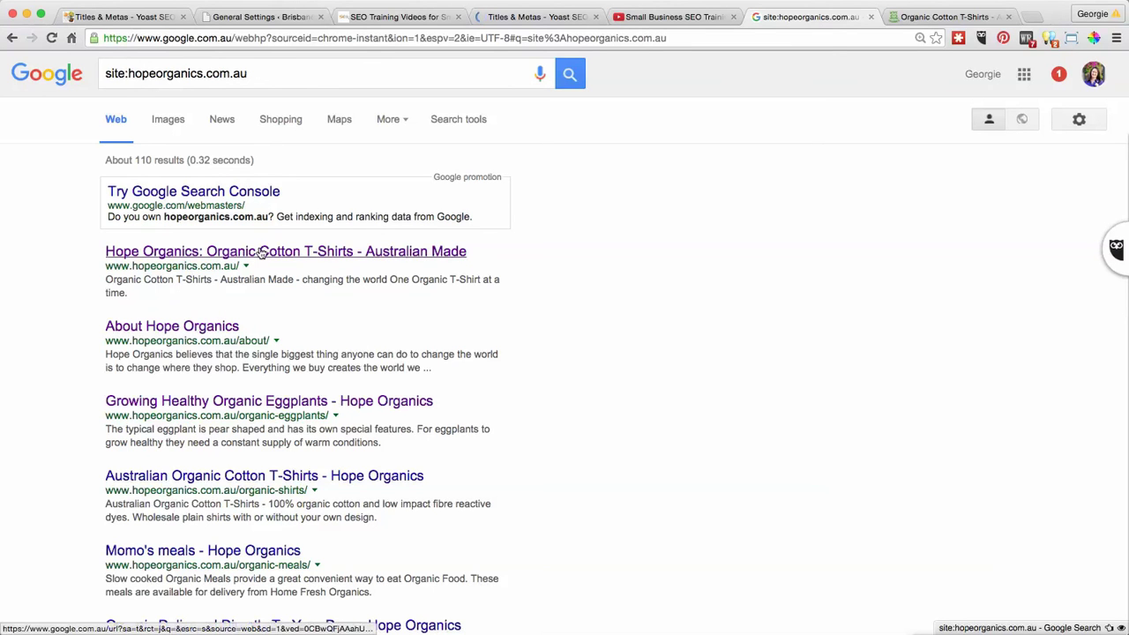
{"action": "left_click", "coordinate": [928, 19]}
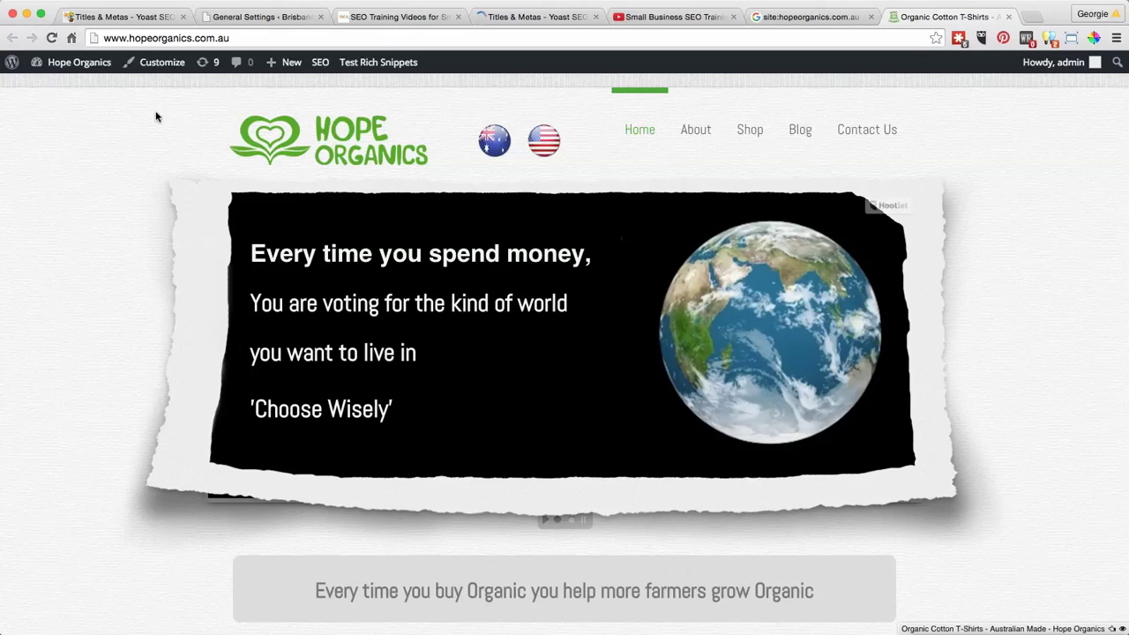
{"action": "left_click", "coordinate": [52, 38]}
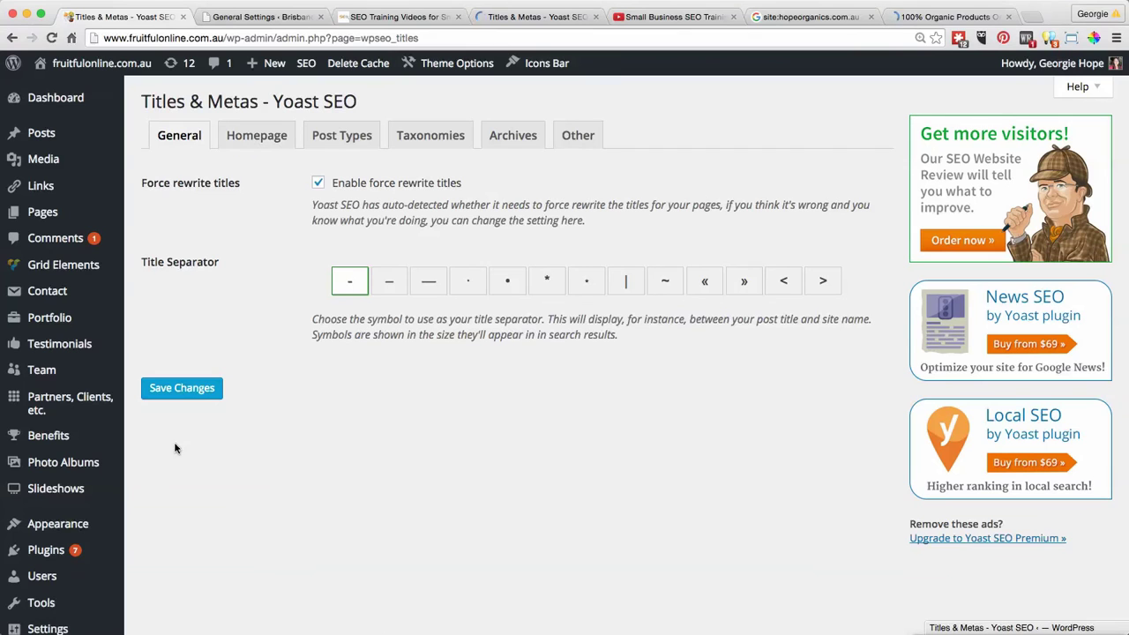
On the fruitfulonline.com.au site, open the front page for editing from Yoast's homepage title settings and locate its Yoast SEO section.
{"action": "scroll", "coordinate": [167, 297], "scroll_direction": "down", "scroll_amount": 5}
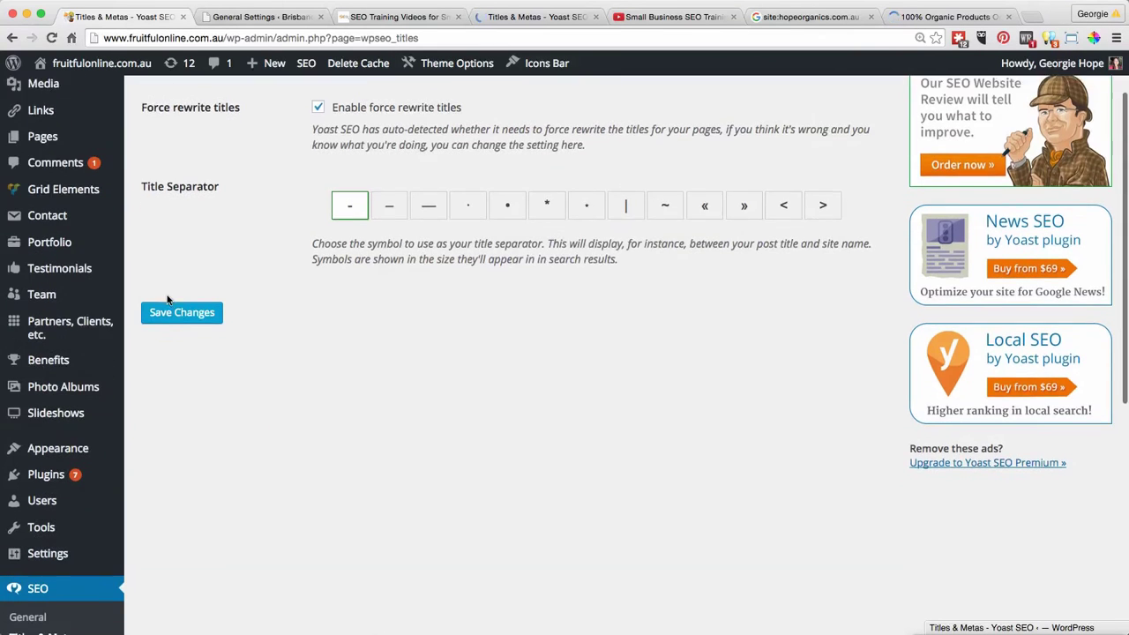
{"action": "scroll", "coordinate": [207, 511], "scroll_direction": "up", "scroll_amount": 5}
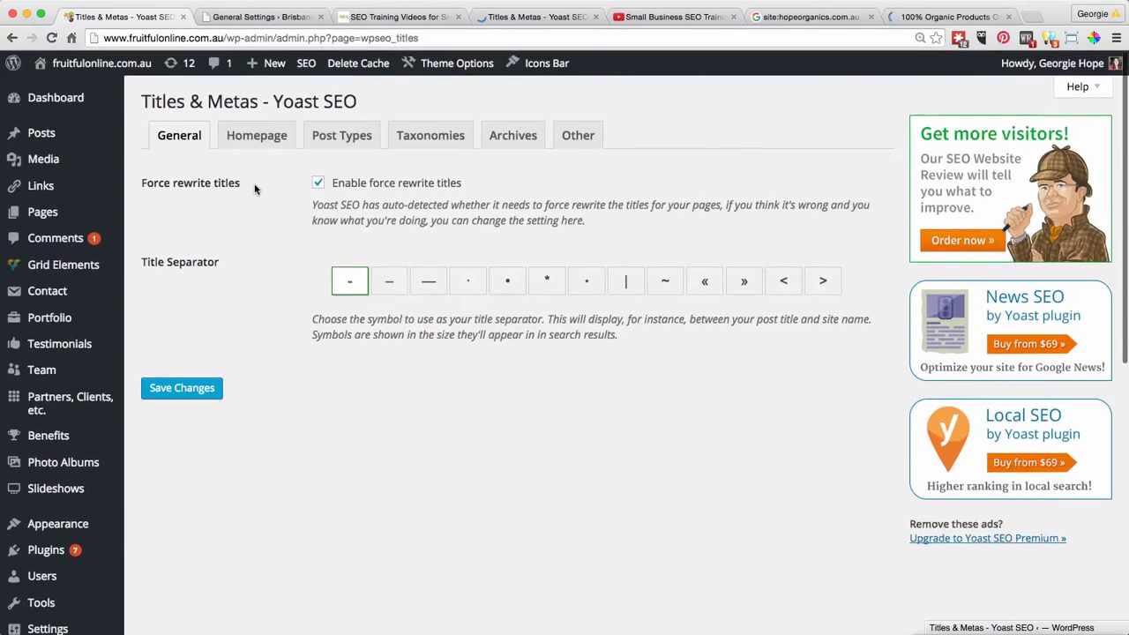
{"action": "left_click", "coordinate": [246, 138]}
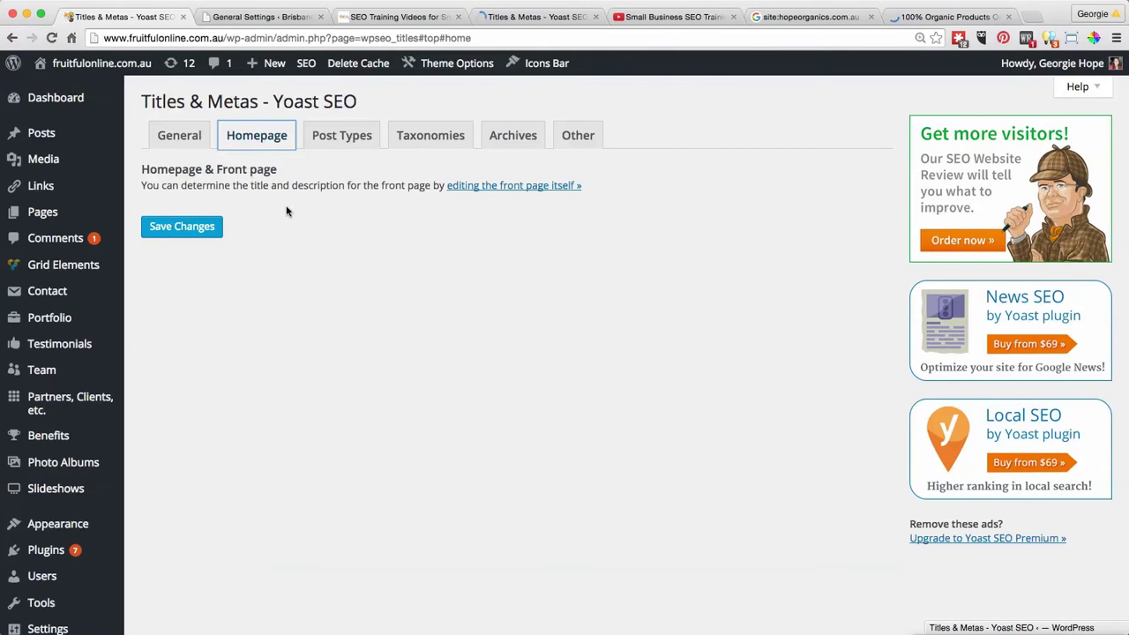
{"action": "left_click", "coordinate": [493, 187]}
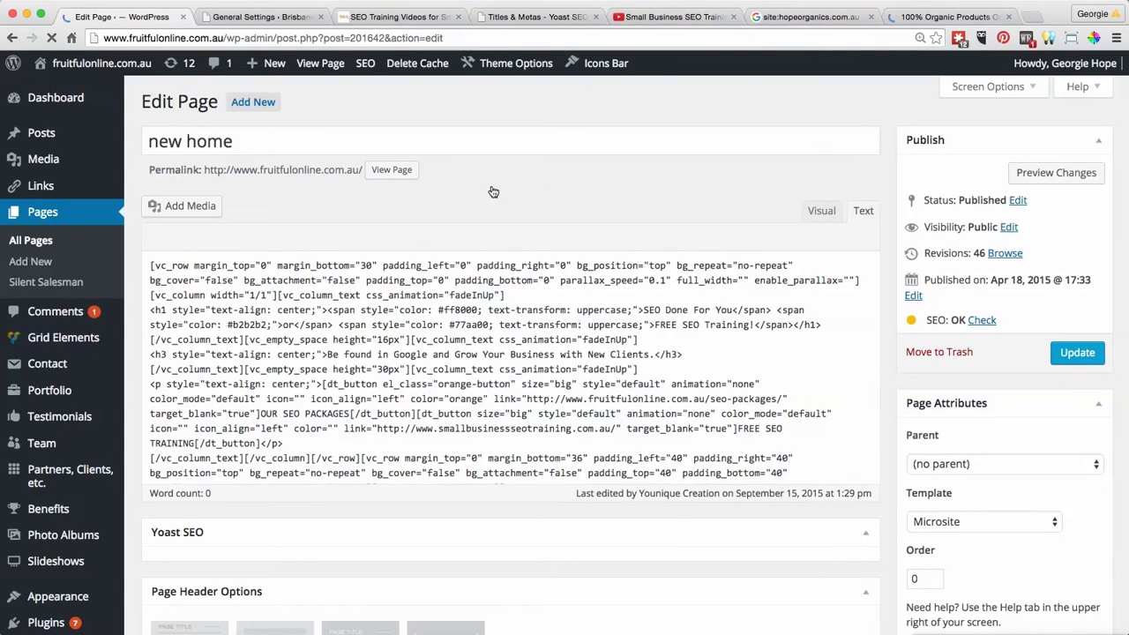
{"action": "scroll", "coordinate": [493, 192], "scroll_direction": "down", "scroll_amount": 3}
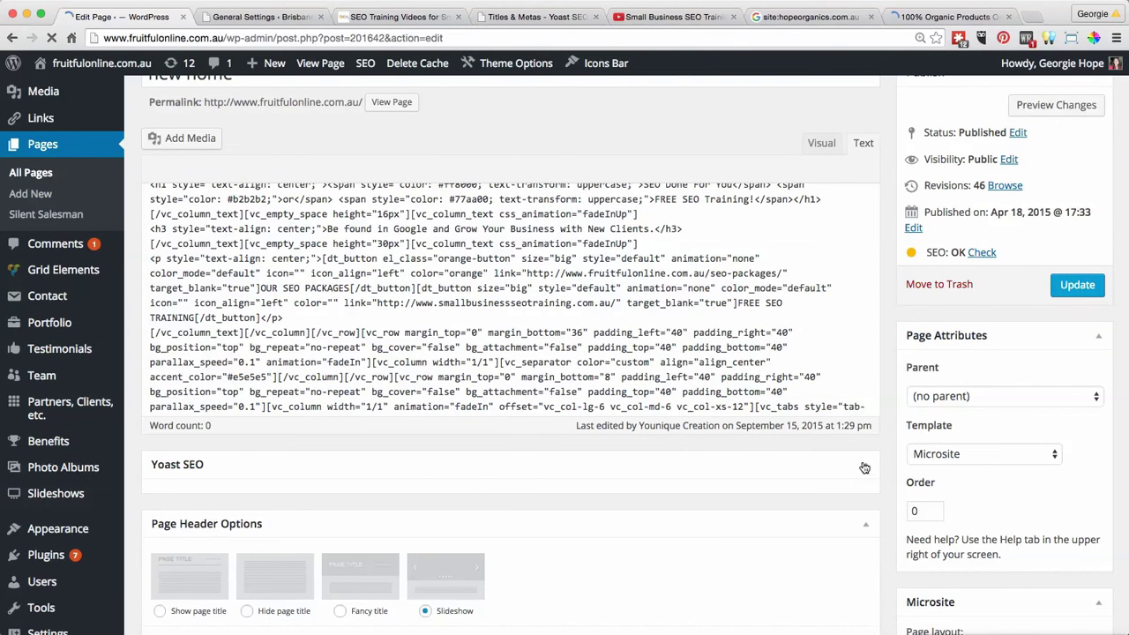
{"action": "scroll", "coordinate": [689, 436], "scroll_direction": "down", "scroll_amount": 5}
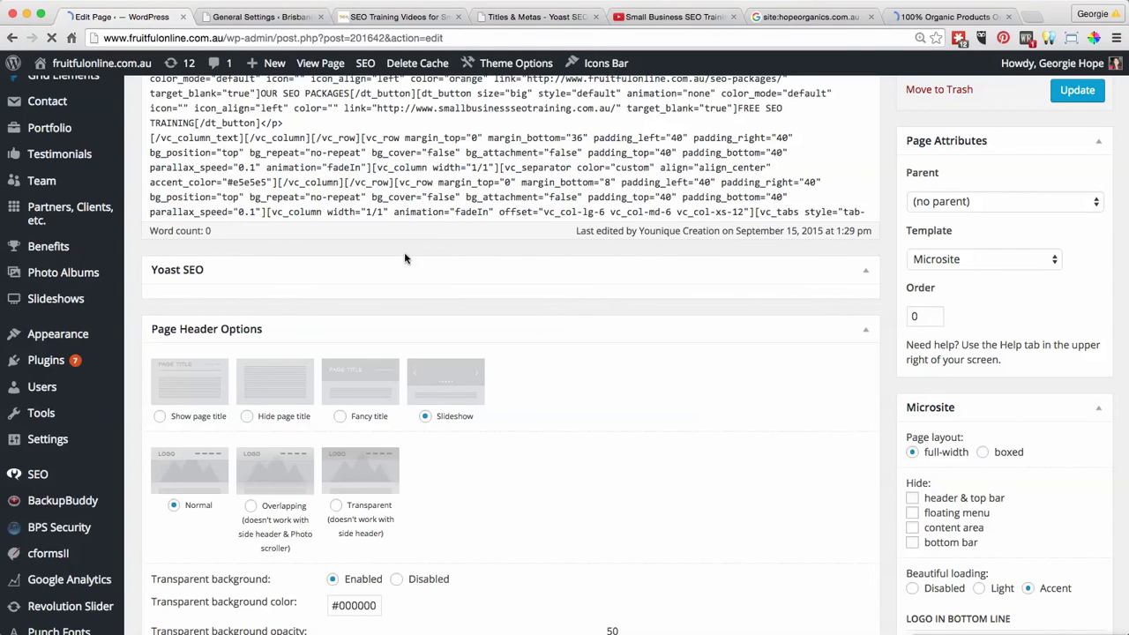
On the Brisbane Automatic Gate Systems site, review the home title and description fields in All in One SEO's Home Page Settings.
{"action": "left_click", "coordinate": [275, 17]}
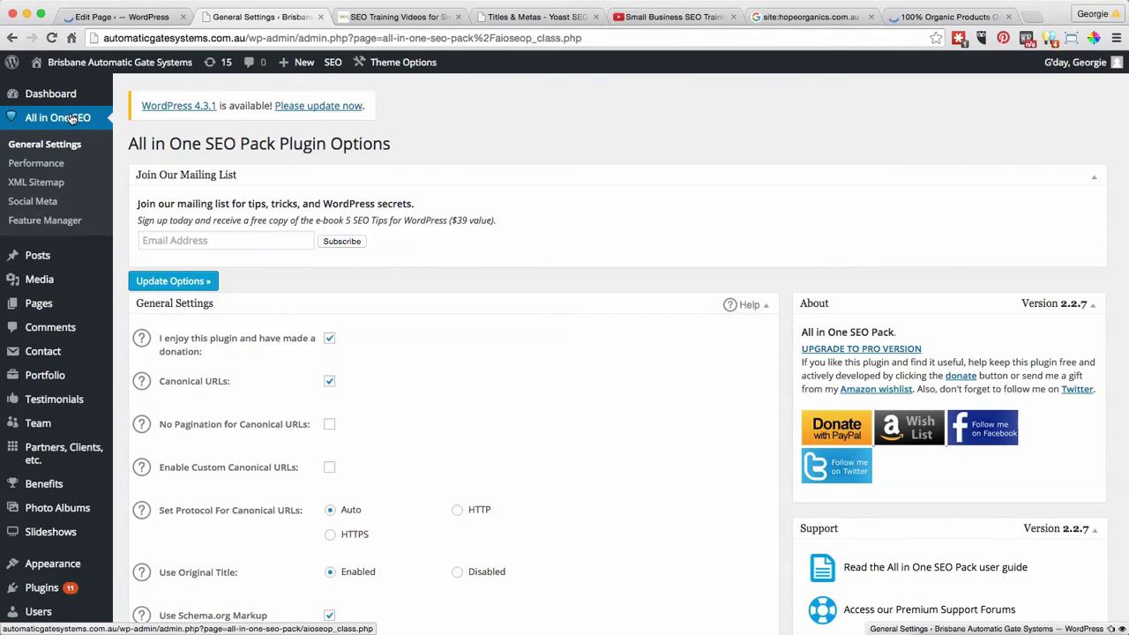
{"action": "scroll", "coordinate": [120, 181], "scroll_direction": "down", "scroll_amount": 3}
{"action": "scroll", "coordinate": [120, 181], "scroll_direction": "down", "scroll_amount": 10}
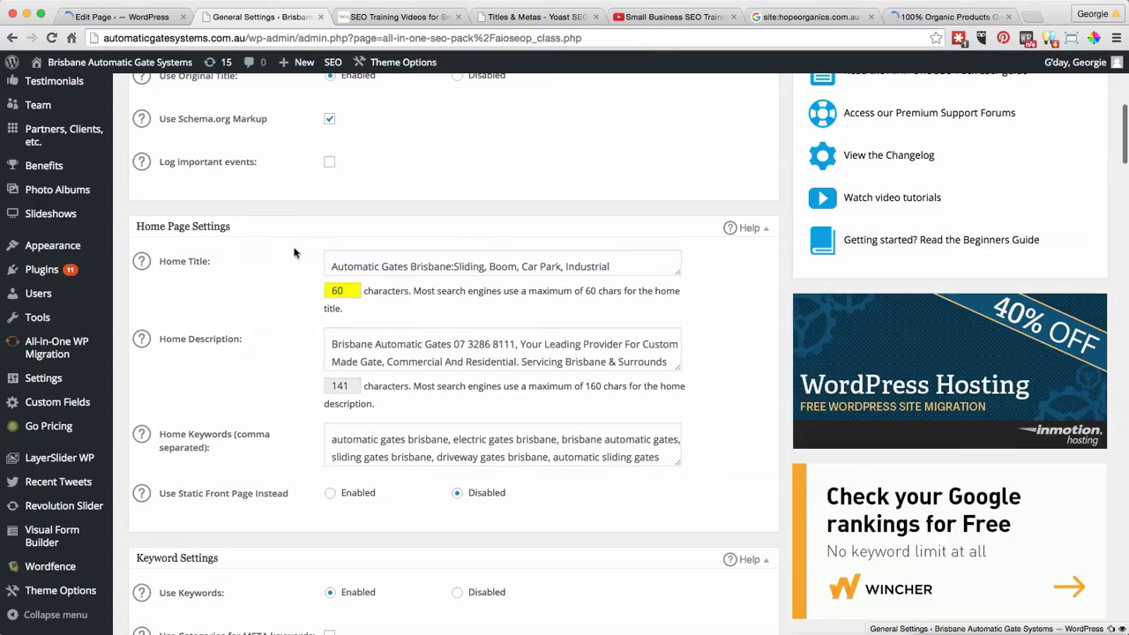
{"action": "scroll", "coordinate": [260, 237], "scroll_direction": "up", "scroll_amount": 15}
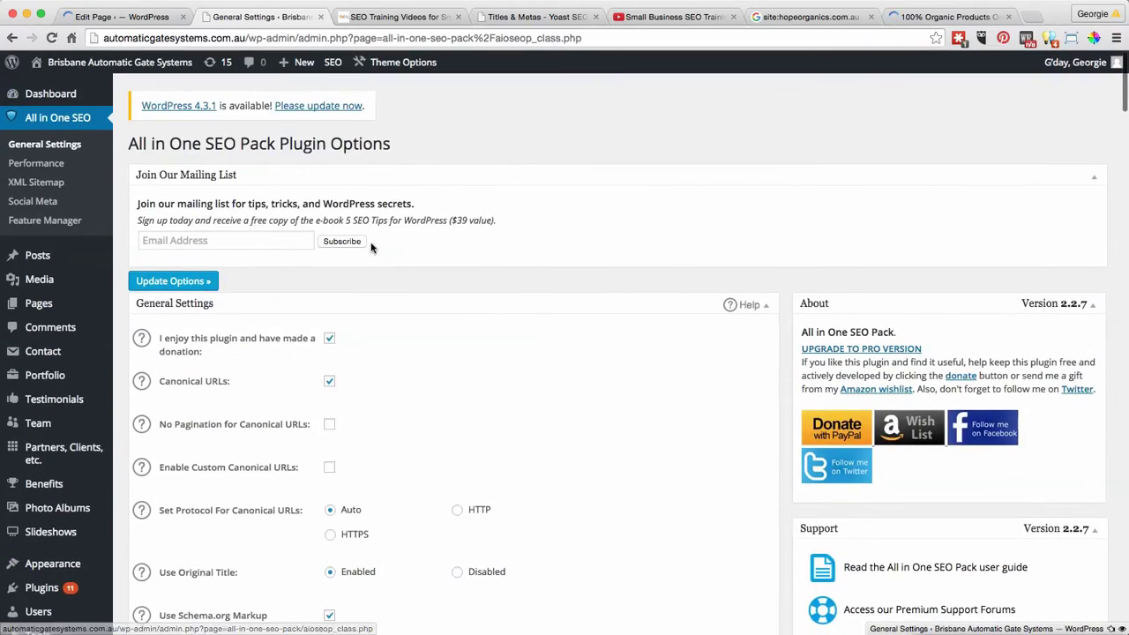
{"action": "scroll", "coordinate": [370, 247], "scroll_direction": "down", "scroll_amount": 15}
{"action": "scroll", "coordinate": [371, 247], "scroll_direction": "down", "scroll_amount": 3}
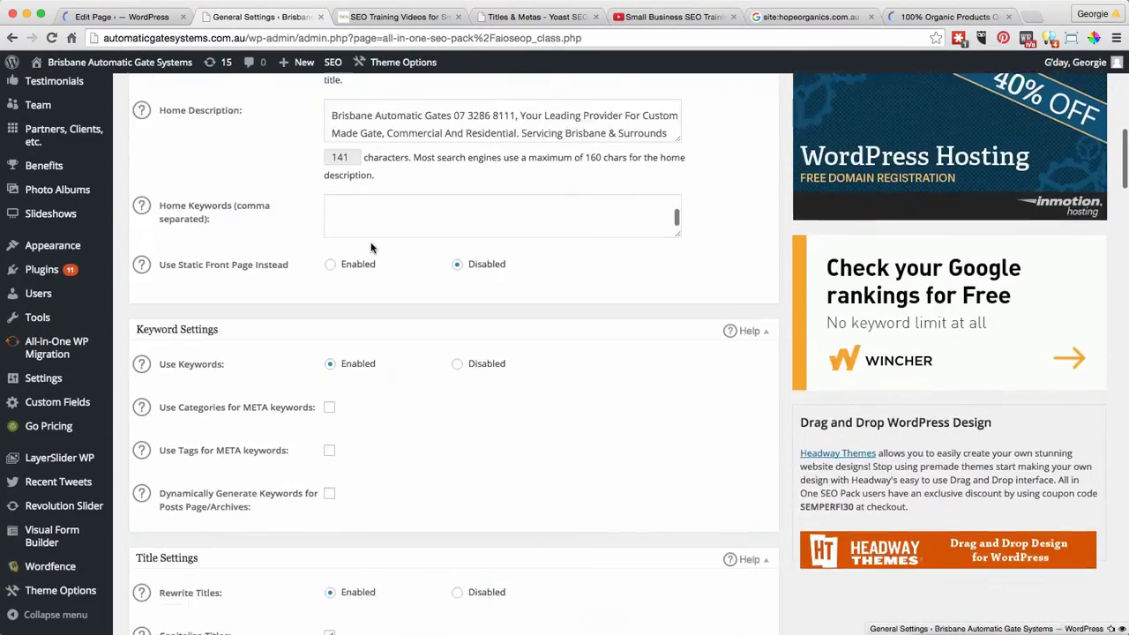
{"action": "scroll", "coordinate": [371, 247], "scroll_direction": "up", "scroll_amount": 15}
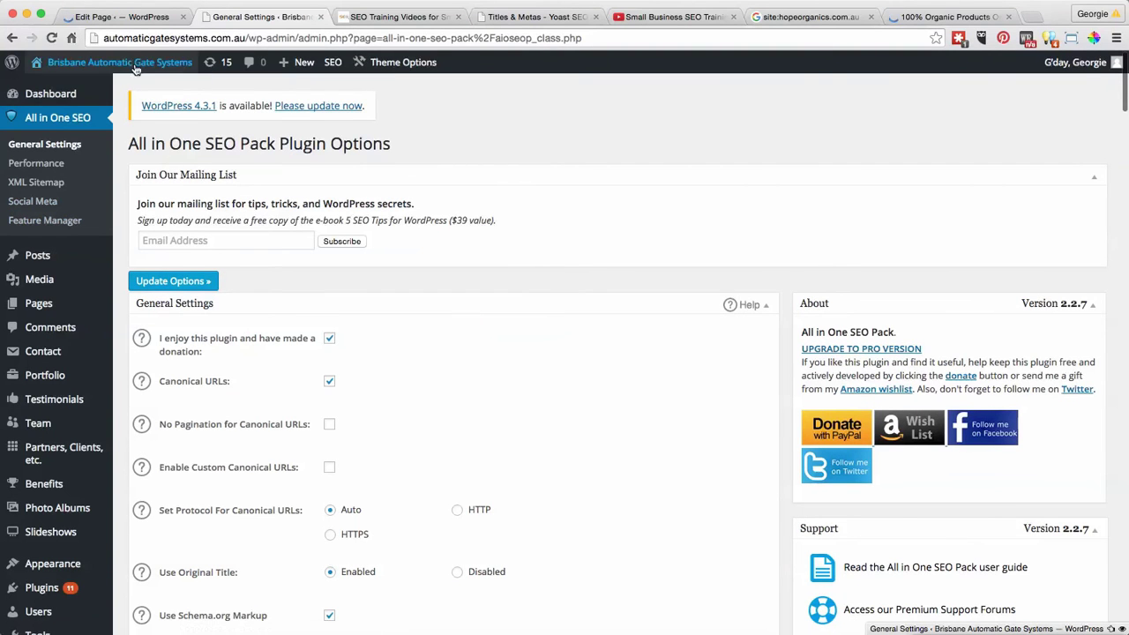
{"action": "mouse_move", "coordinate": [132, 66]}
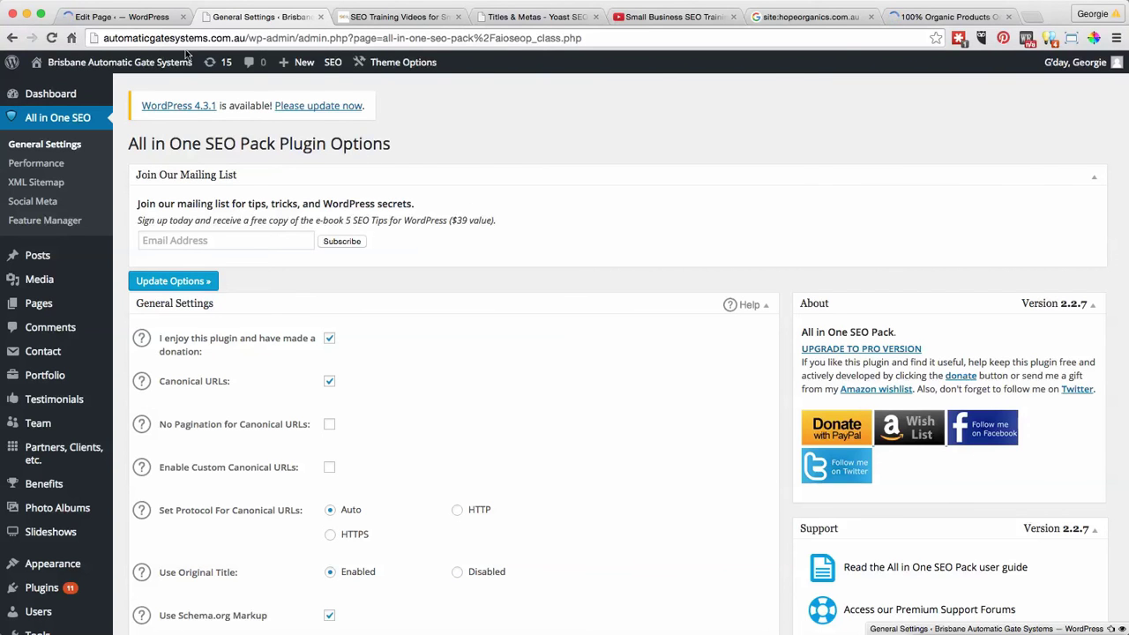
Revisit the Hope Organics Google listing and live homepage, and review the site's homepage title and meta description templates in Yoast SEO.
{"action": "left_click", "coordinate": [126, 19]}
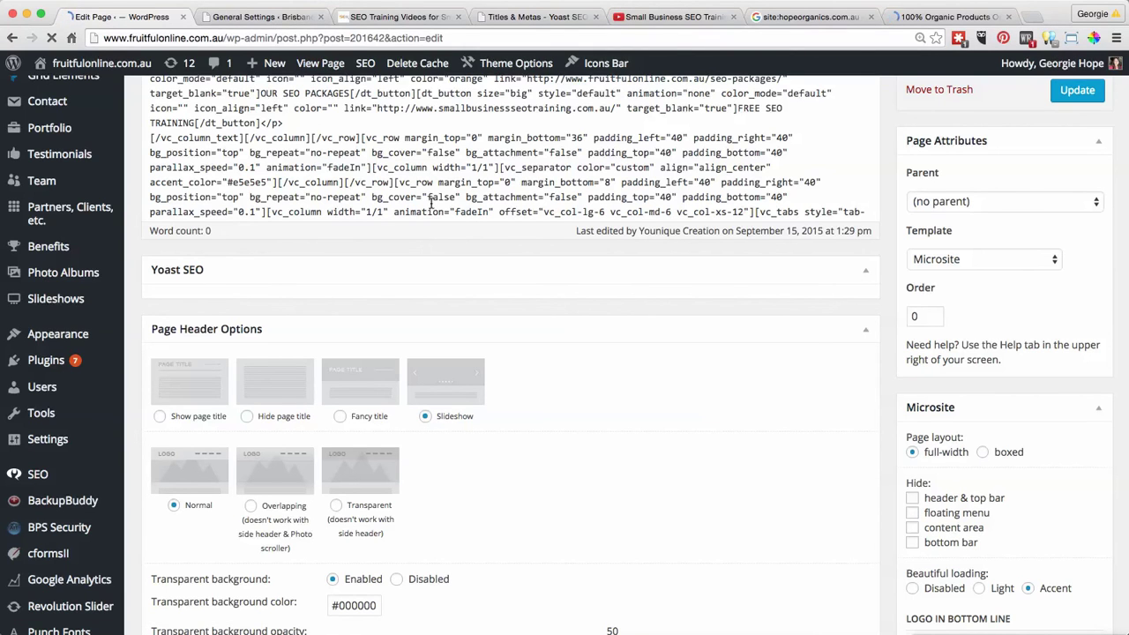
{"action": "left_click", "coordinate": [838, 17]}
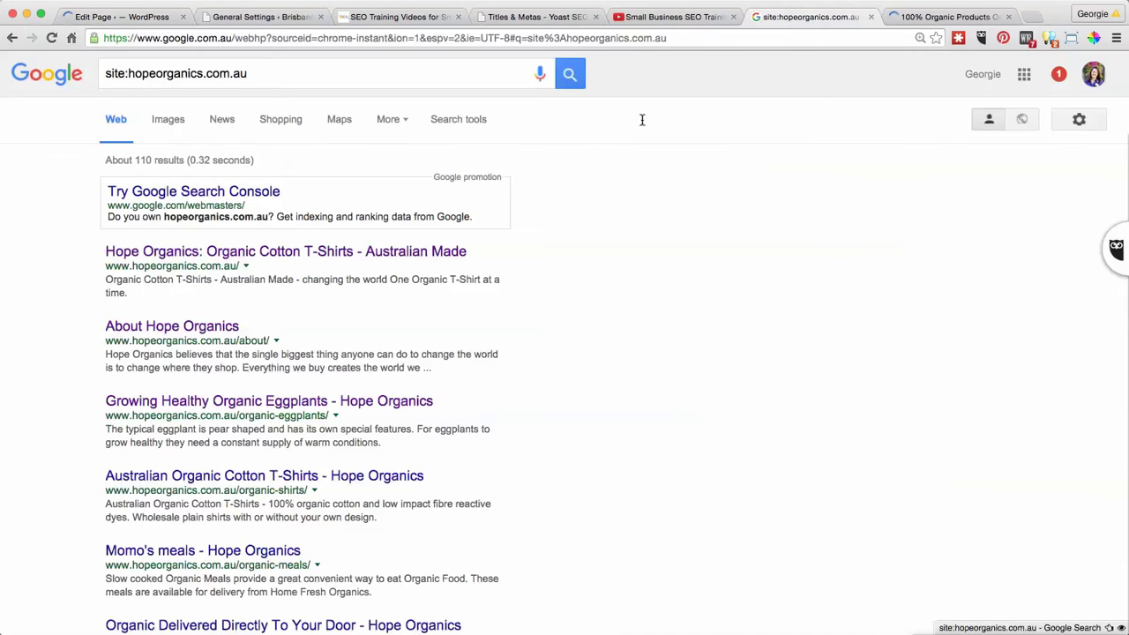
{"action": "left_click", "coordinate": [905, 17]}
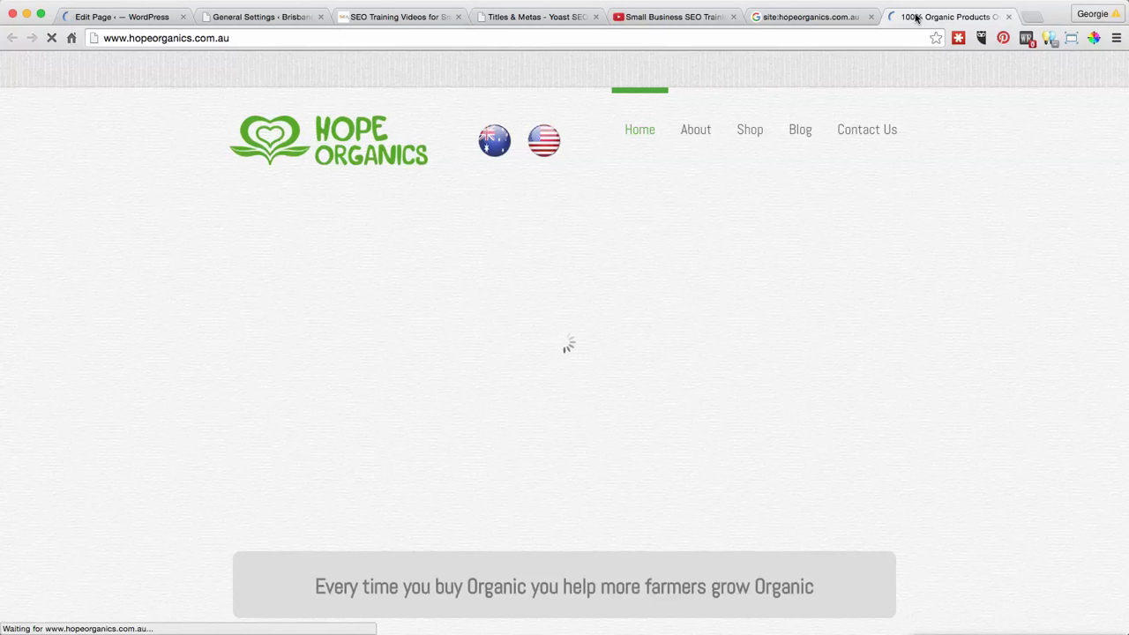
{"action": "left_click", "coordinate": [538, 17]}
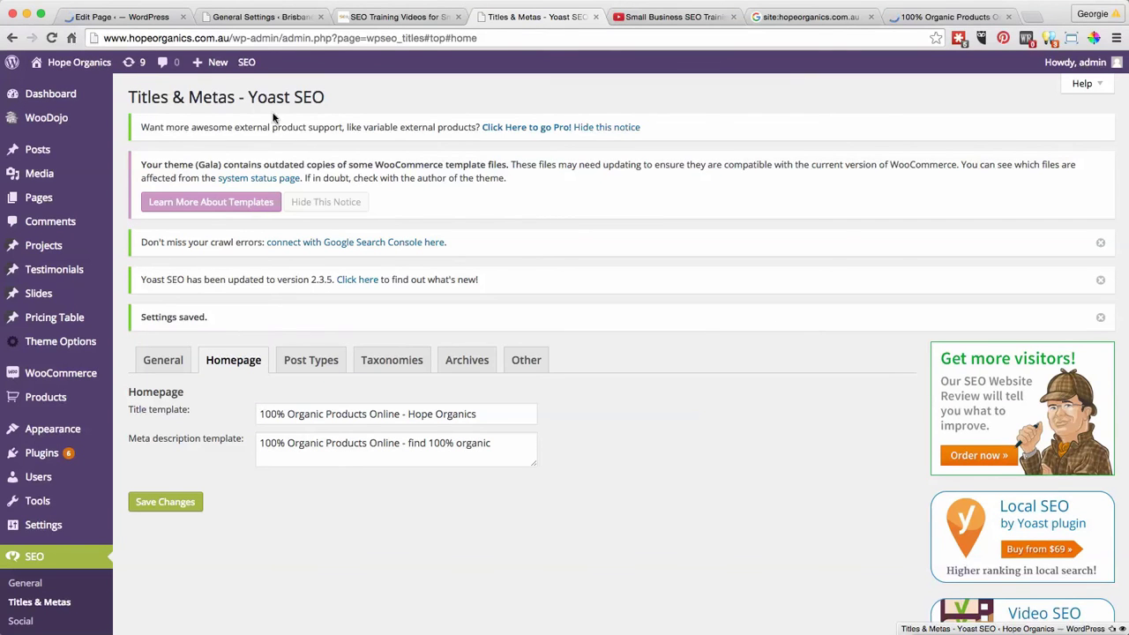
{"action": "scroll", "coordinate": [151, 535], "scroll_direction": "down", "scroll_amount": 1}
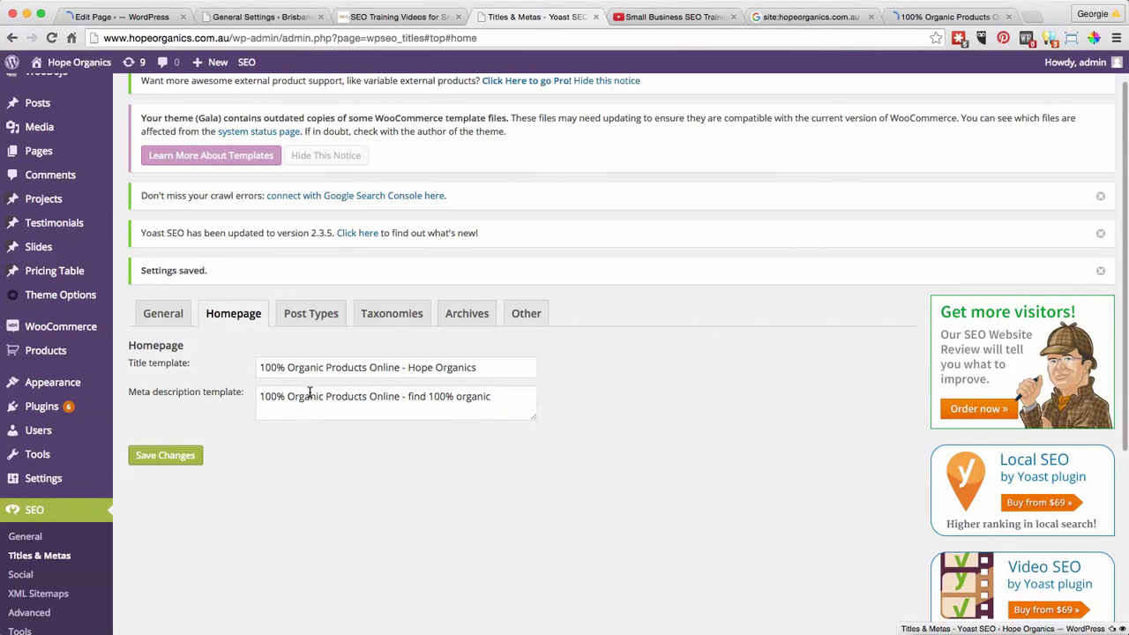
Return to the fruitfulonline.com.au front page editor and look for its Yoast SEO section beneath the page content.
{"action": "left_click", "coordinate": [142, 20]}
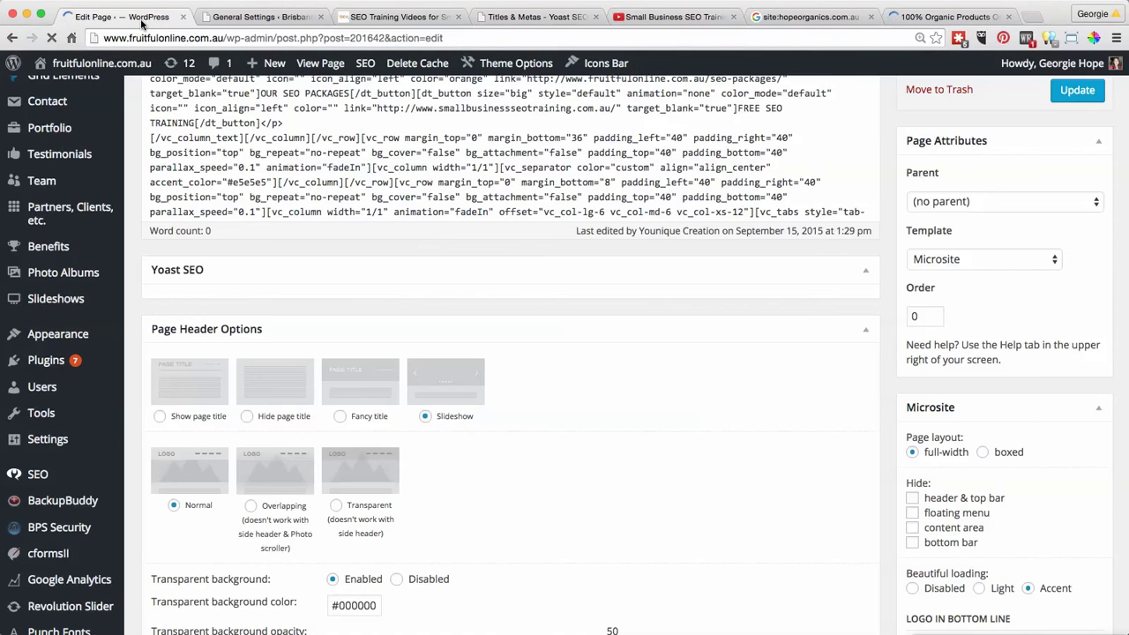
{"action": "scroll", "coordinate": [483, 365], "scroll_direction": "up", "scroll_amount": 5}
{"action": "scroll", "coordinate": [484, 365], "scroll_direction": "down", "scroll_amount": 3}
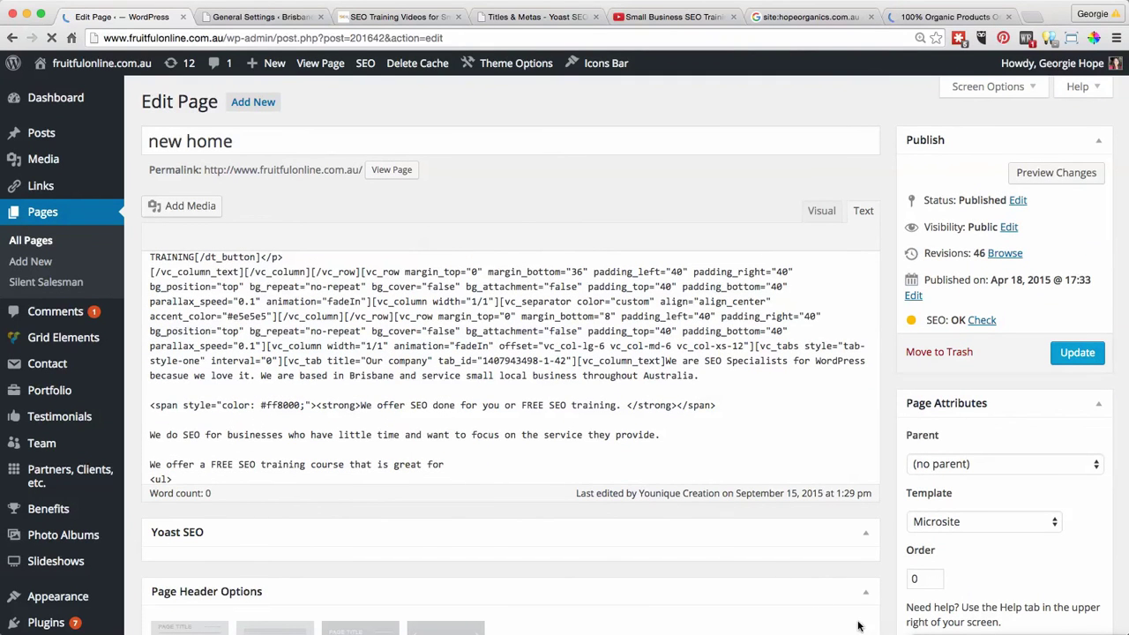
Compare with the All in One SEO home title and description settings on the Brisbane Automatic Gate Systems site.
{"action": "left_click", "coordinate": [284, 18]}
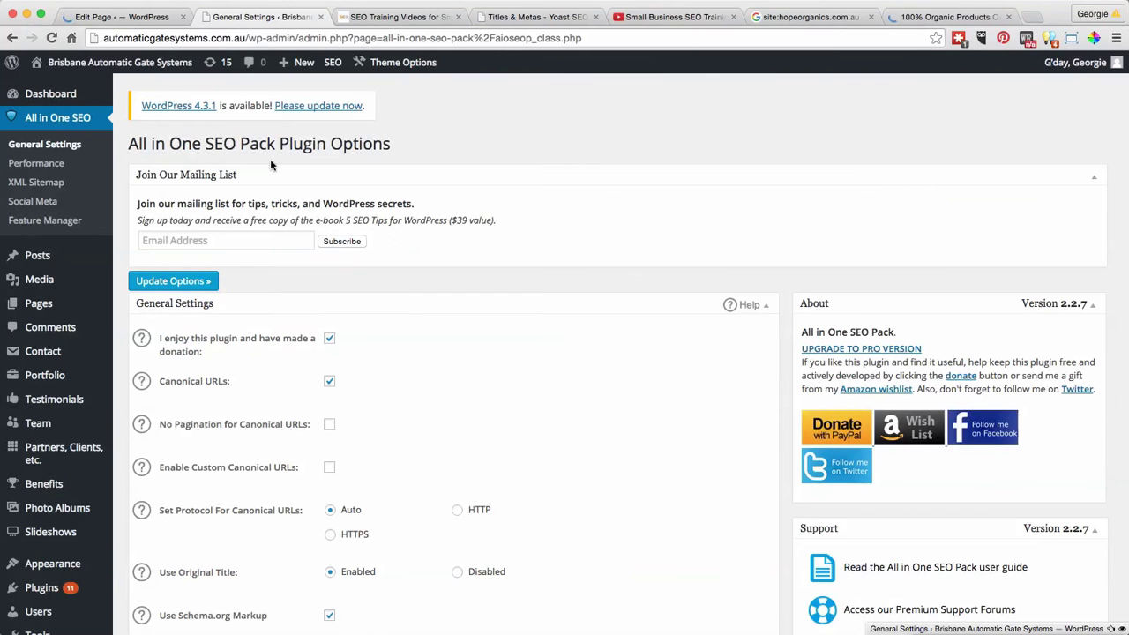
{"action": "scroll", "coordinate": [418, 336], "scroll_direction": "down", "scroll_amount": 5}
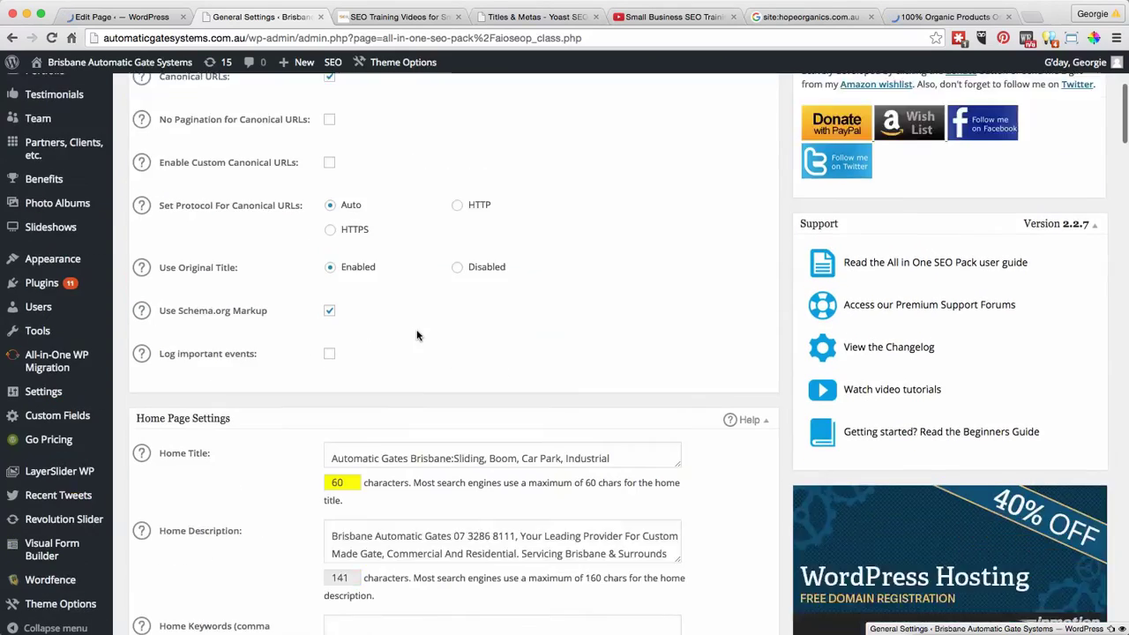
{"action": "scroll", "coordinate": [419, 335], "scroll_direction": "down", "scroll_amount": 3}
{"action": "scroll", "coordinate": [244, 325], "scroll_direction": "up", "scroll_amount": 2}
{"action": "scroll", "coordinate": [270, 388], "scroll_direction": "up", "scroll_amount": 3}
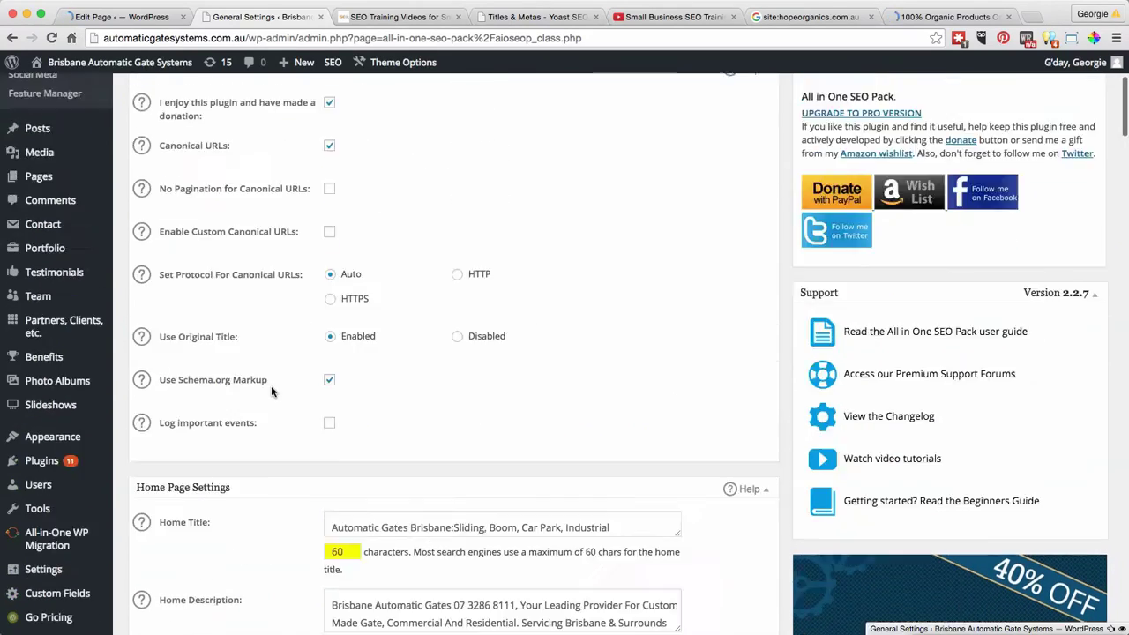
{"action": "scroll", "coordinate": [271, 385], "scroll_direction": "up", "scroll_amount": 5}
Examine the snippet preview, focus keyword, SEO title and meta description in the fruitfulonline.com.au front page's Yoast SEO section.
{"action": "left_click", "coordinate": [115, 16]}
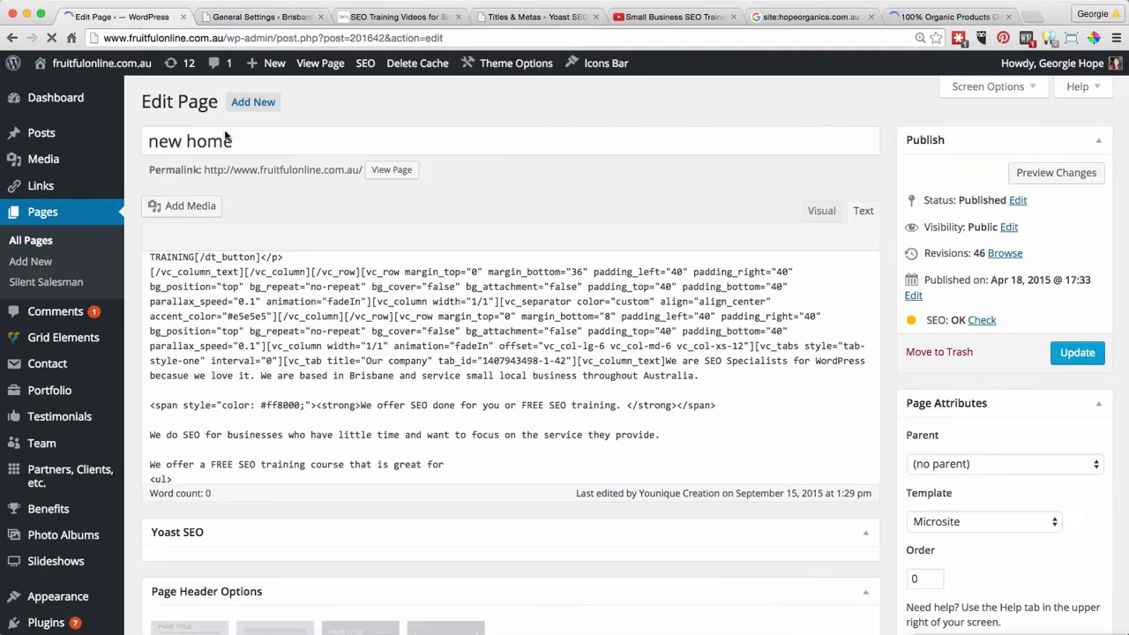
{"action": "scroll", "coordinate": [887, 550], "scroll_direction": "down", "scroll_amount": 5}
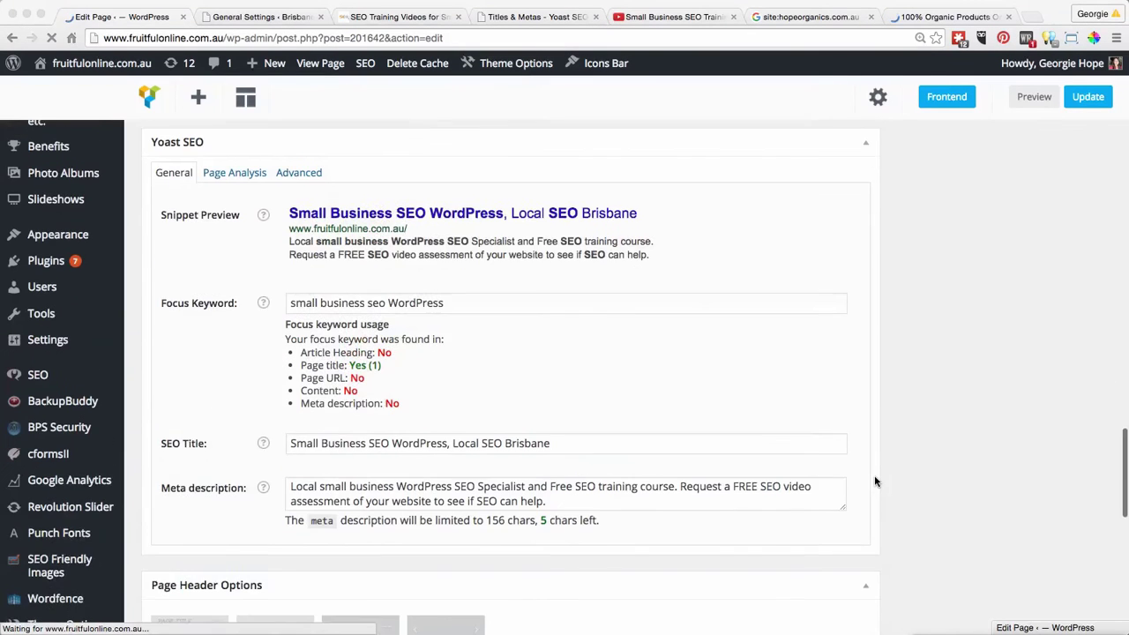
{"action": "scroll", "coordinate": [877, 479], "scroll_direction": "up", "scroll_amount": 2}
{"action": "scroll", "coordinate": [875, 481], "scroll_direction": "down", "scroll_amount": 1}
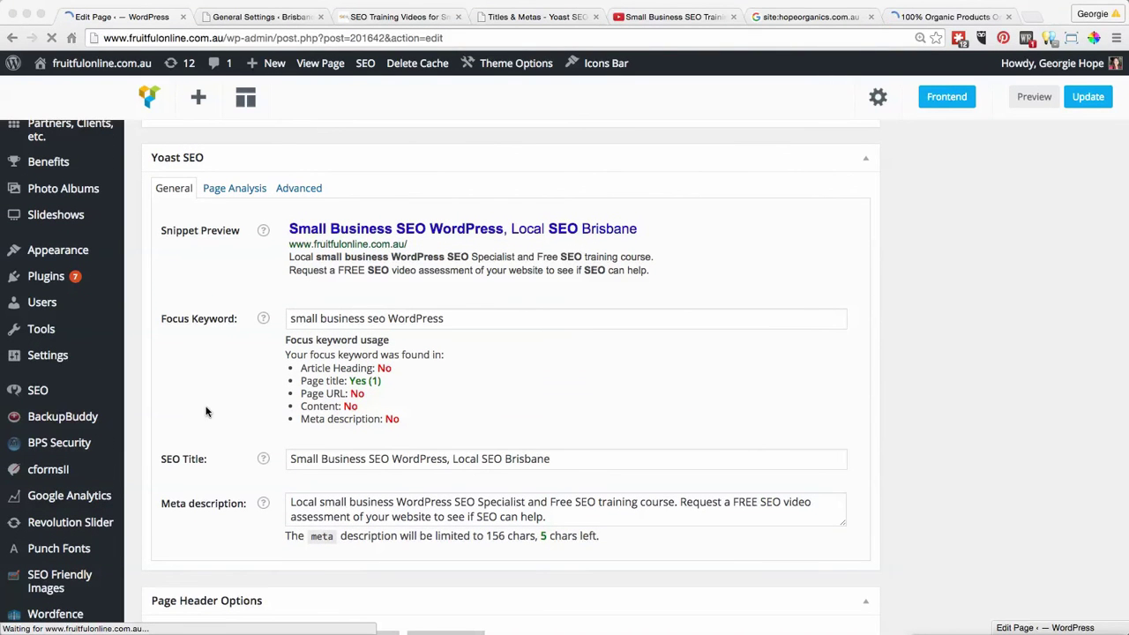
{"action": "scroll", "coordinate": [206, 412], "scroll_direction": "up", "scroll_amount": 20}
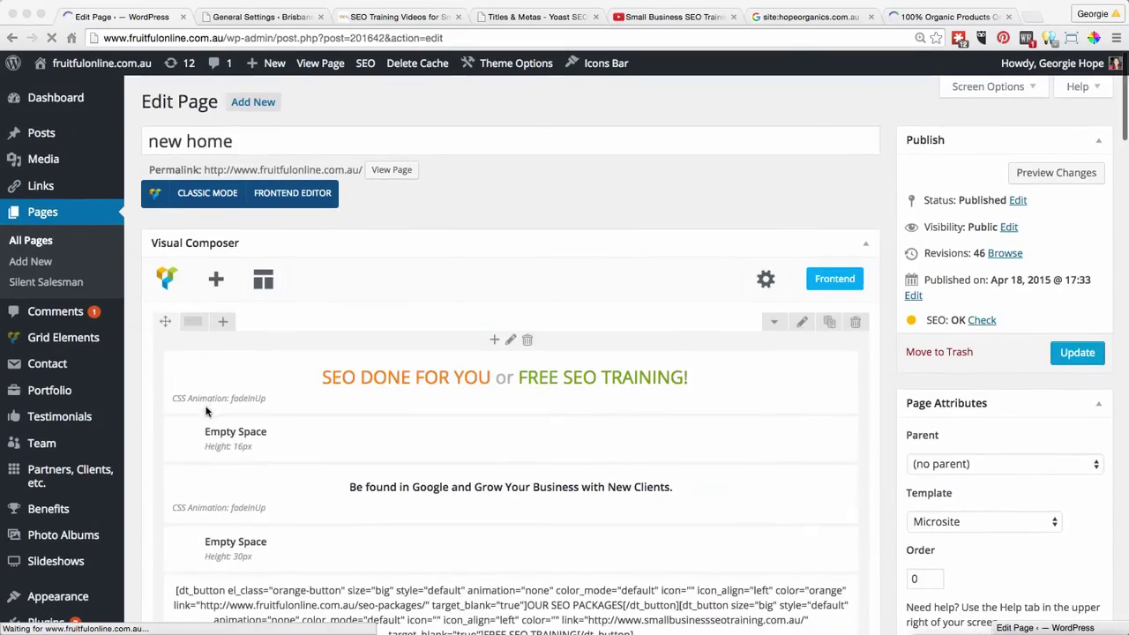
{"action": "scroll", "coordinate": [283, 361], "scroll_direction": "down", "scroll_amount": 15}
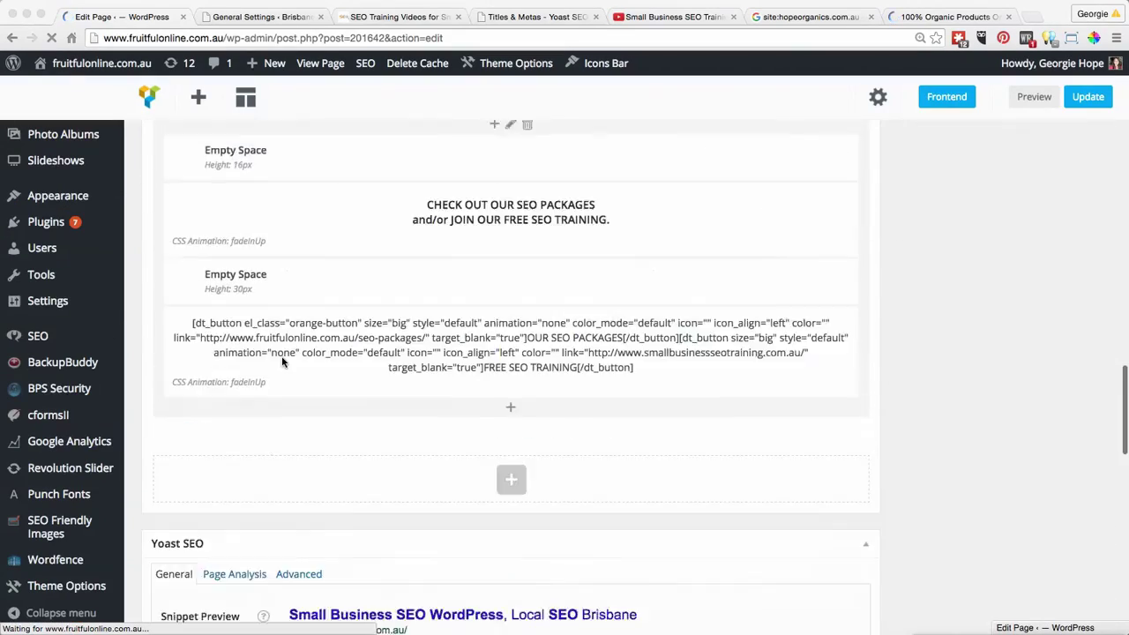
{"action": "scroll", "coordinate": [283, 361], "scroll_direction": "down", "scroll_amount": 8}
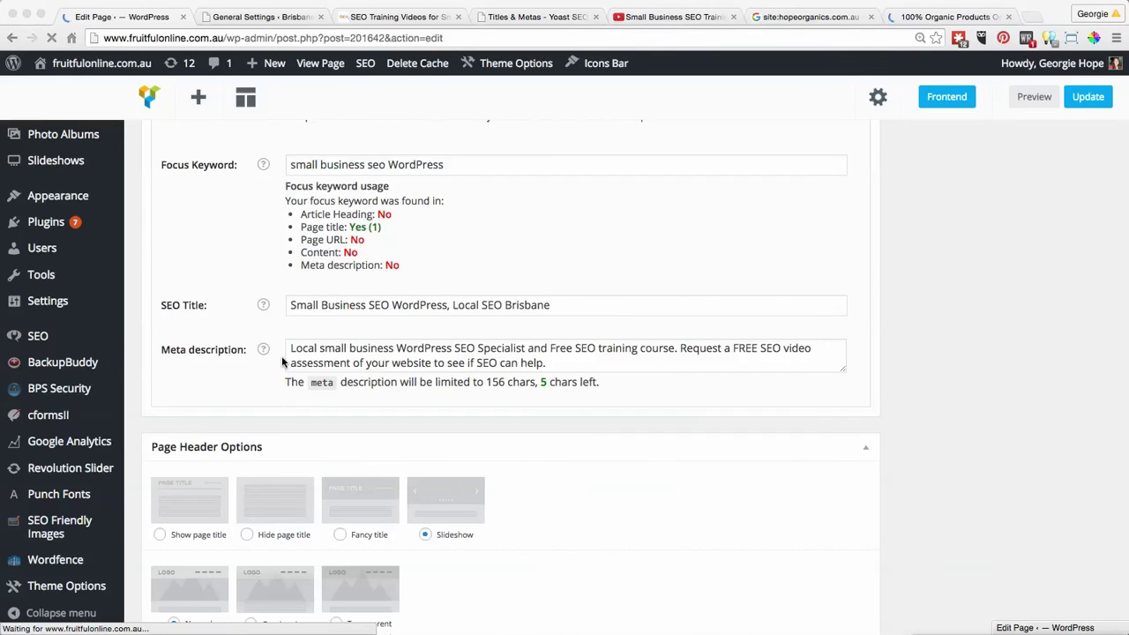
{"action": "scroll", "coordinate": [282, 356], "scroll_direction": "up", "scroll_amount": 1}
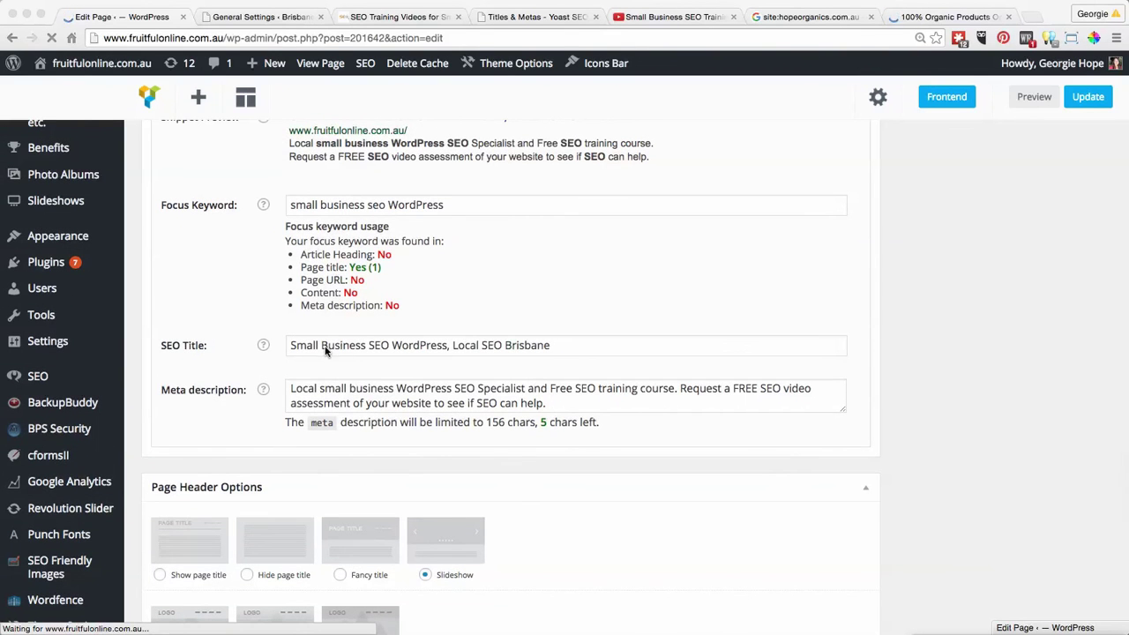
{"action": "left_click", "coordinate": [464, 344]}
{"action": "scroll", "coordinate": [642, 353], "scroll_direction": "up", "scroll_amount": 2}
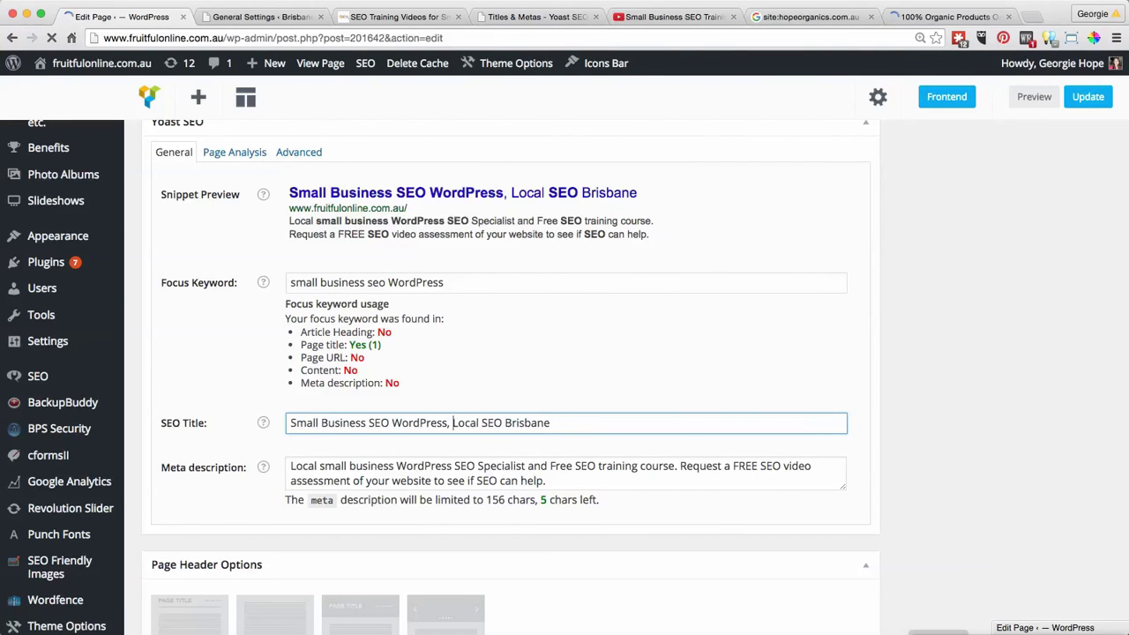
{"action": "scroll", "coordinate": [937, 602], "scroll_direction": "up", "scroll_amount": 10}
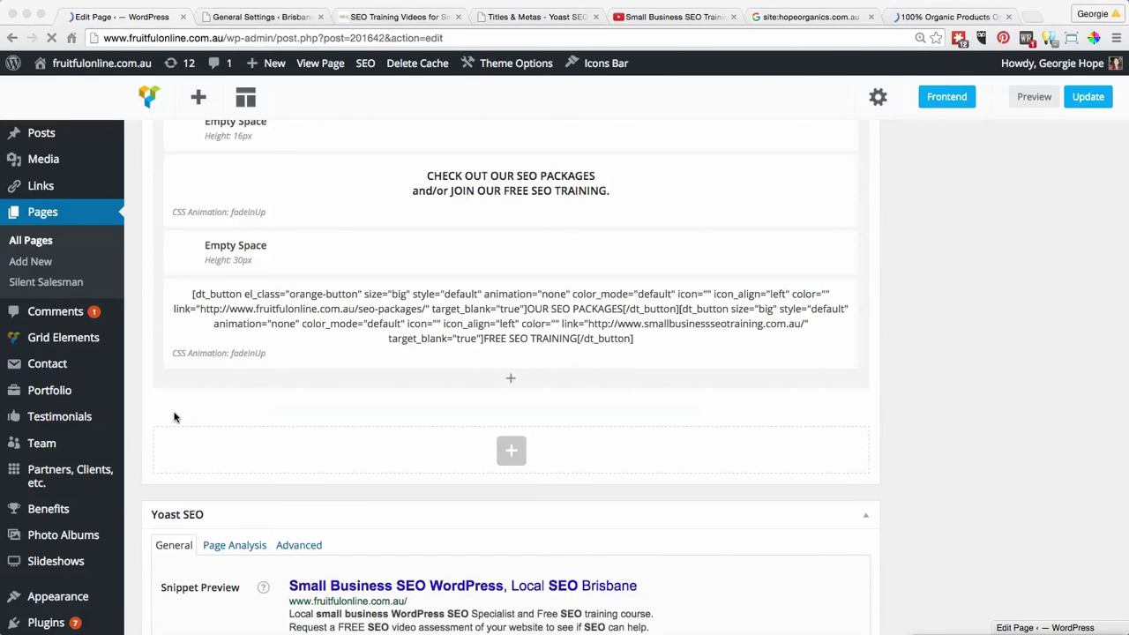
{"action": "scroll", "coordinate": [174, 418], "scroll_direction": "down", "scroll_amount": 10}
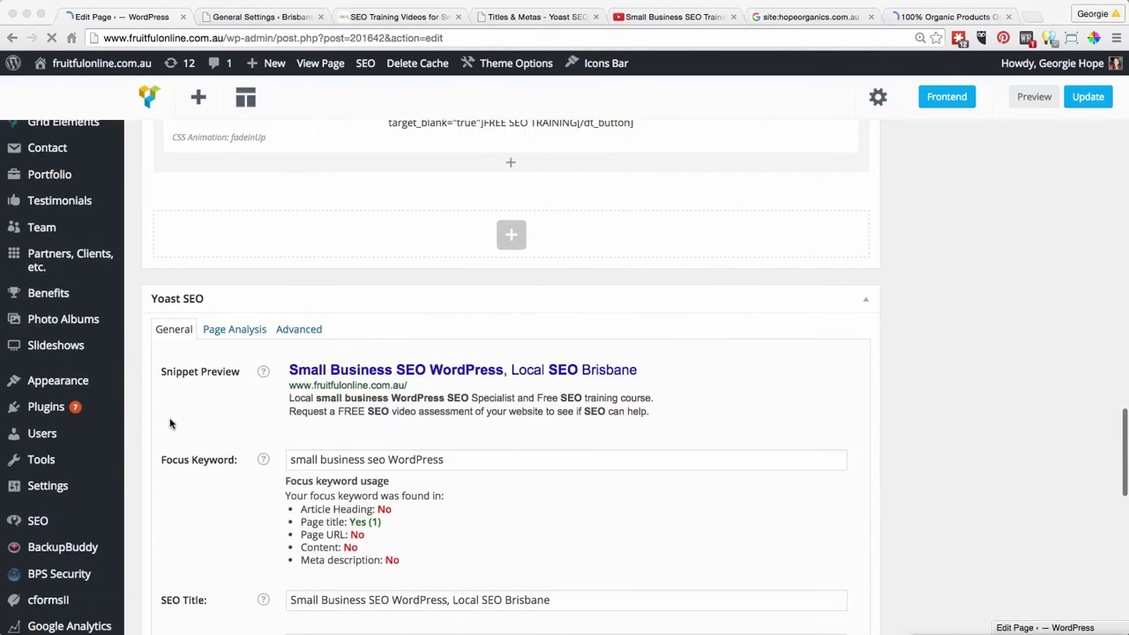
{"action": "scroll", "coordinate": [129, 552], "scroll_direction": "down", "scroll_amount": 3}
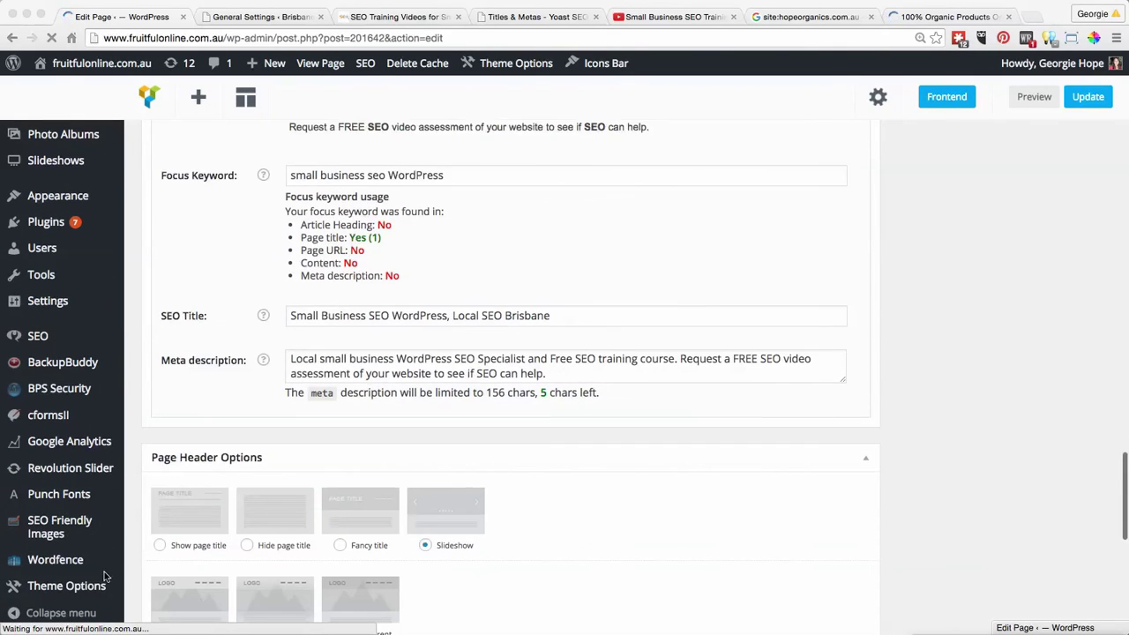
Open the General theme options of the fruitfulonline.com.au site.
{"action": "mouse_move", "coordinate": [63, 590]}
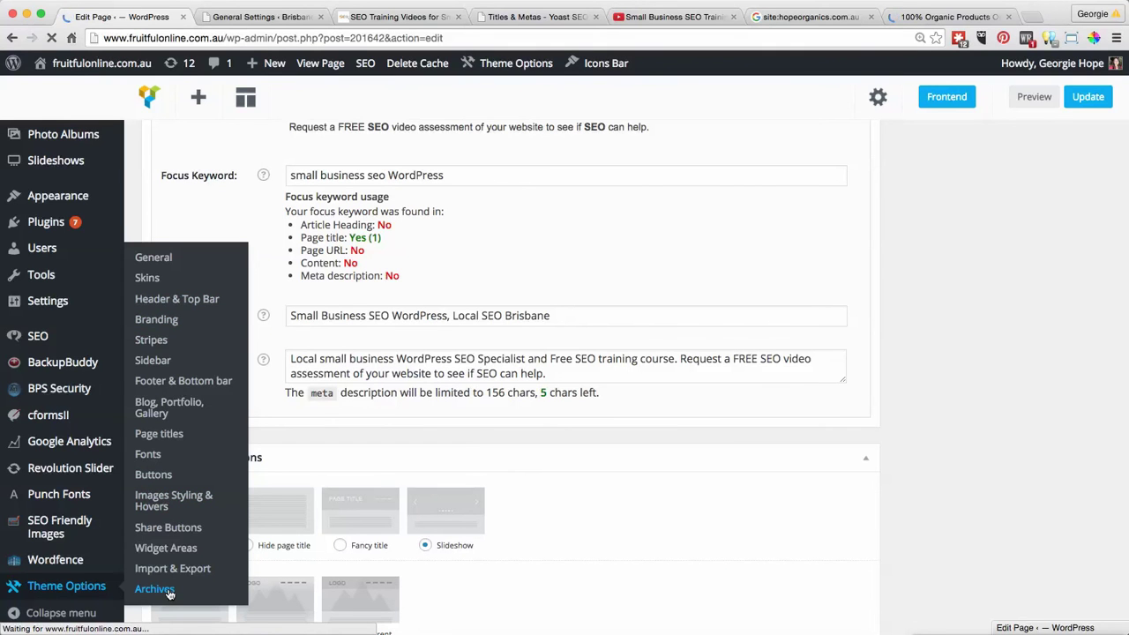
{"action": "left_click", "coordinate": [161, 253]}
{"action": "scroll", "coordinate": [161, 225], "scroll_direction": "up", "scroll_amount": 5}
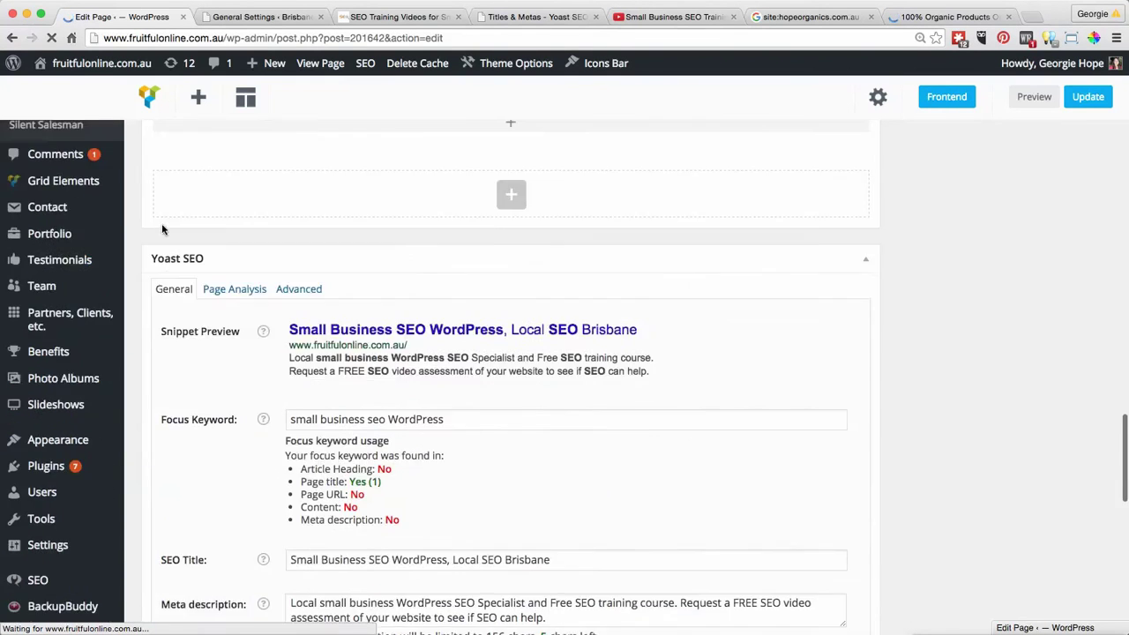
{"action": "scroll", "coordinate": [161, 229], "scroll_direction": "up", "scroll_amount": 10}
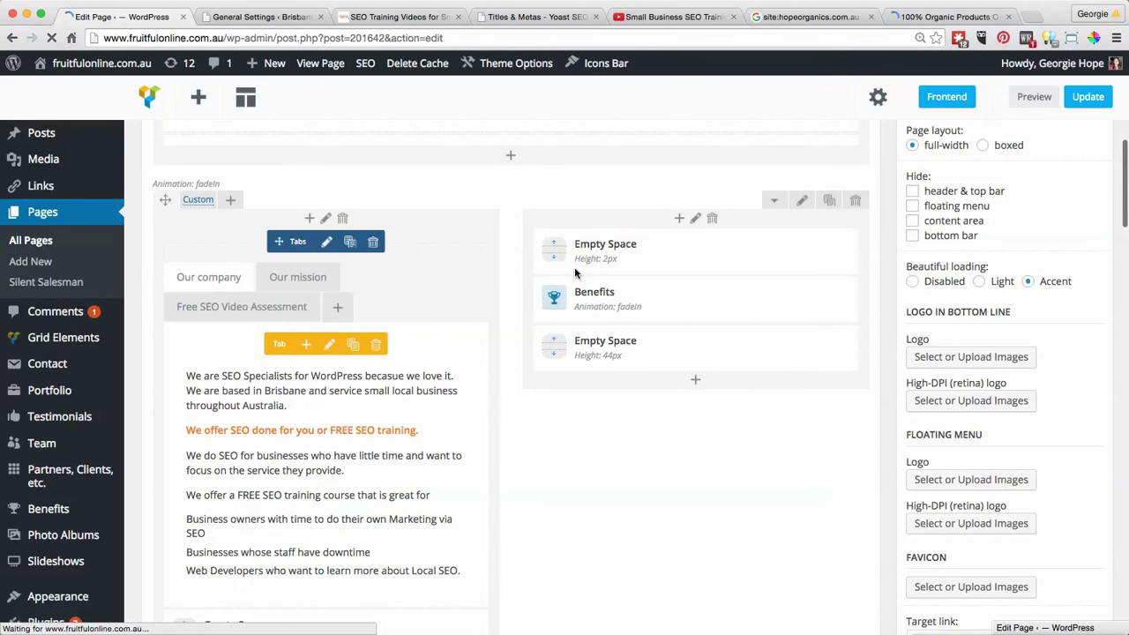
Check the live Hope Organics homepage, and review the Home Page Settings again in All in One SEO on the Brisbane Automatic Gate Systems site.
{"action": "left_click", "coordinate": [913, 18]}
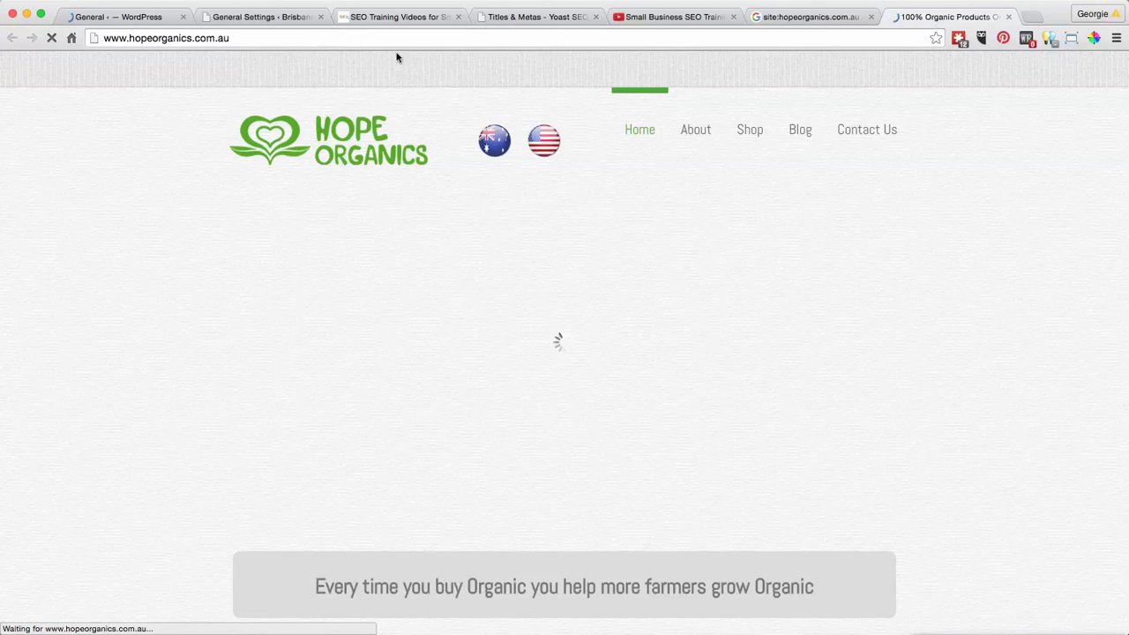
{"action": "left_click", "coordinate": [264, 17]}
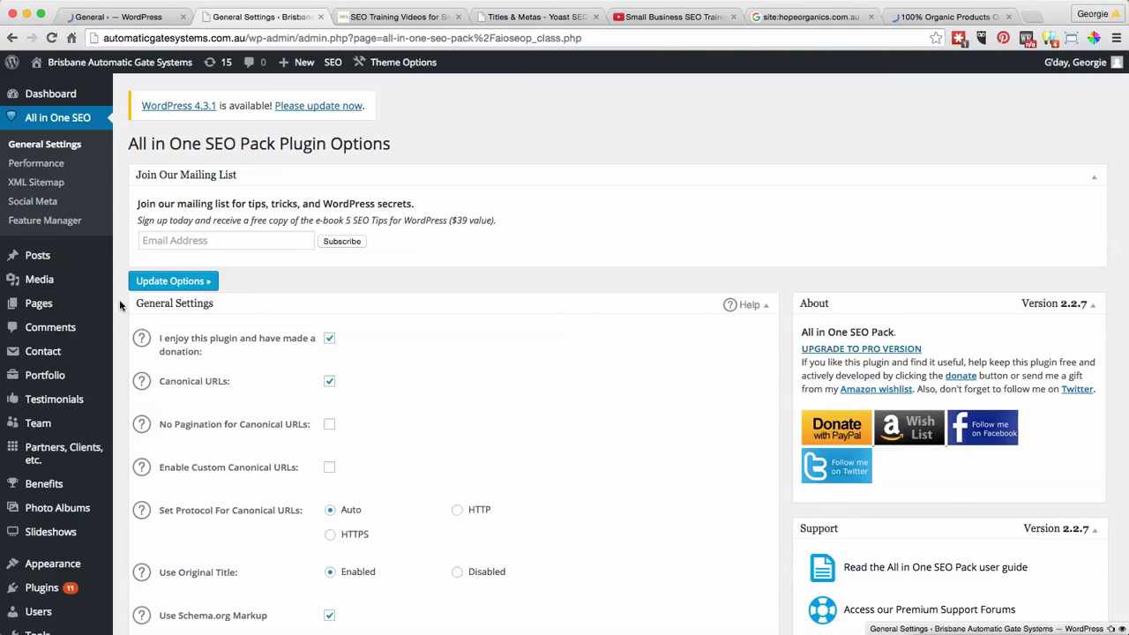
{"action": "scroll", "coordinate": [121, 305], "scroll_direction": "down", "scroll_amount": 8}
{"action": "scroll", "coordinate": [121, 305], "scroll_direction": "down", "scroll_amount": 3}
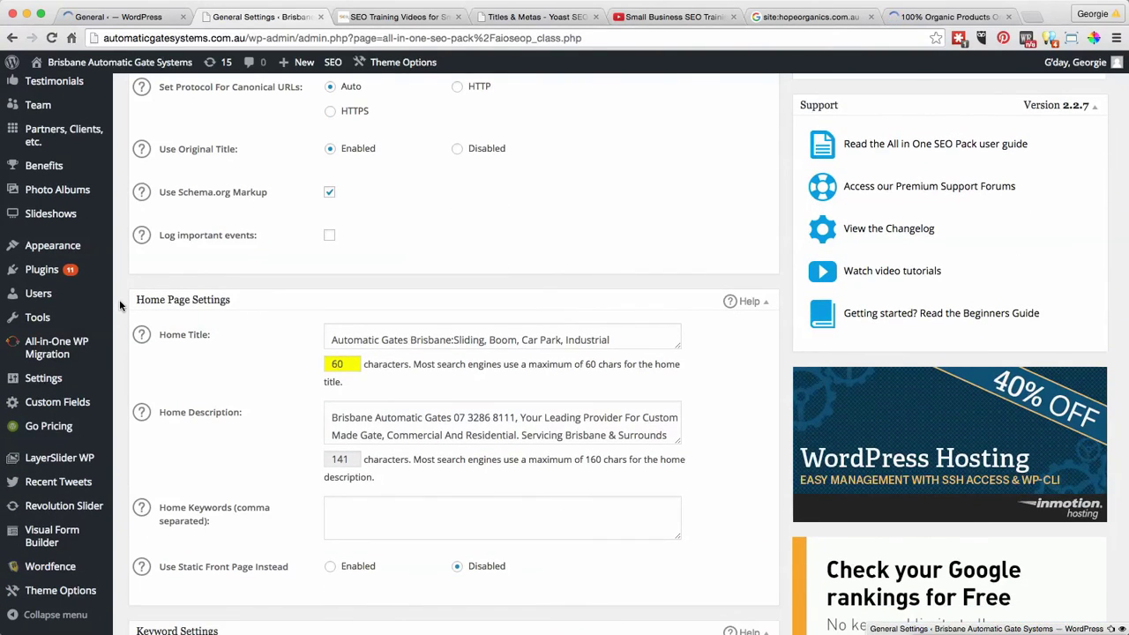
{"action": "scroll", "coordinate": [119, 304], "scroll_direction": "up", "scroll_amount": 10}
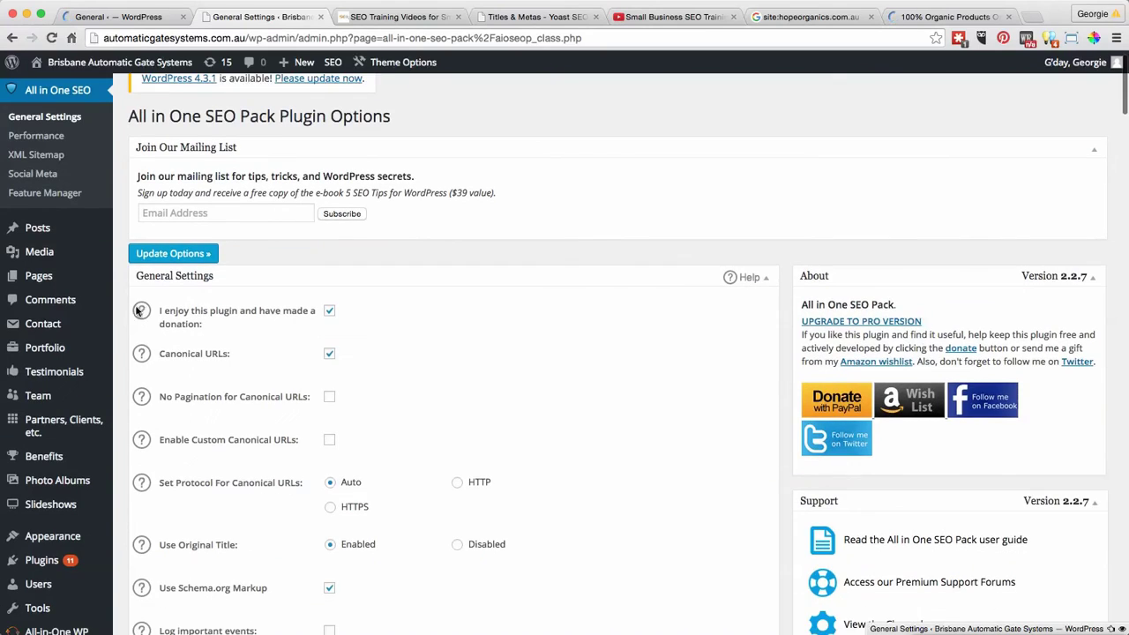
{"action": "scroll", "coordinate": [426, 333], "scroll_direction": "down", "scroll_amount": 14}
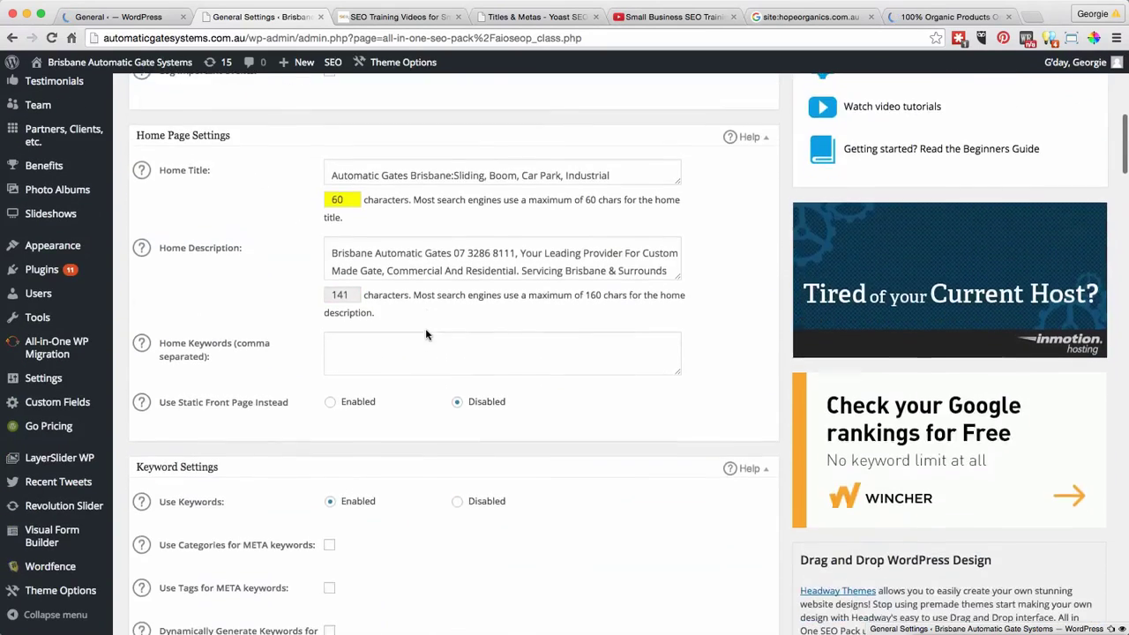
{"action": "scroll", "coordinate": [425, 329], "scroll_direction": "down", "scroll_amount": 3}
{"action": "scroll", "coordinate": [426, 329], "scroll_direction": "up", "scroll_amount": 16}
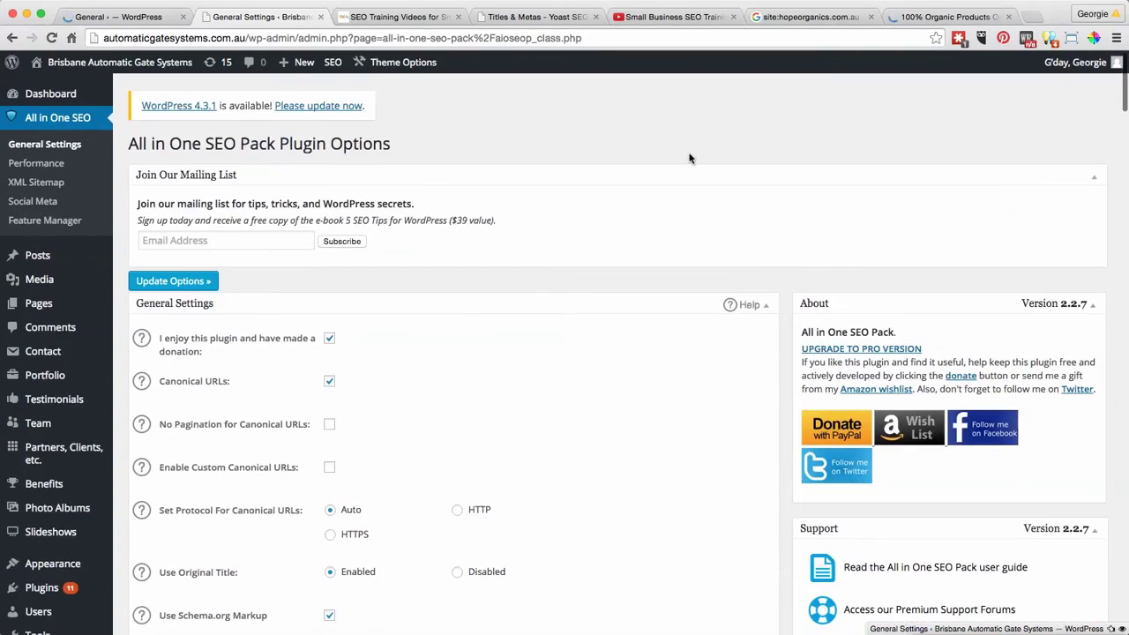
Return to the Hope Organics Titles & Metas settings and review the saved homepage title and meta description templates.
{"action": "left_click", "coordinate": [504, 19]}
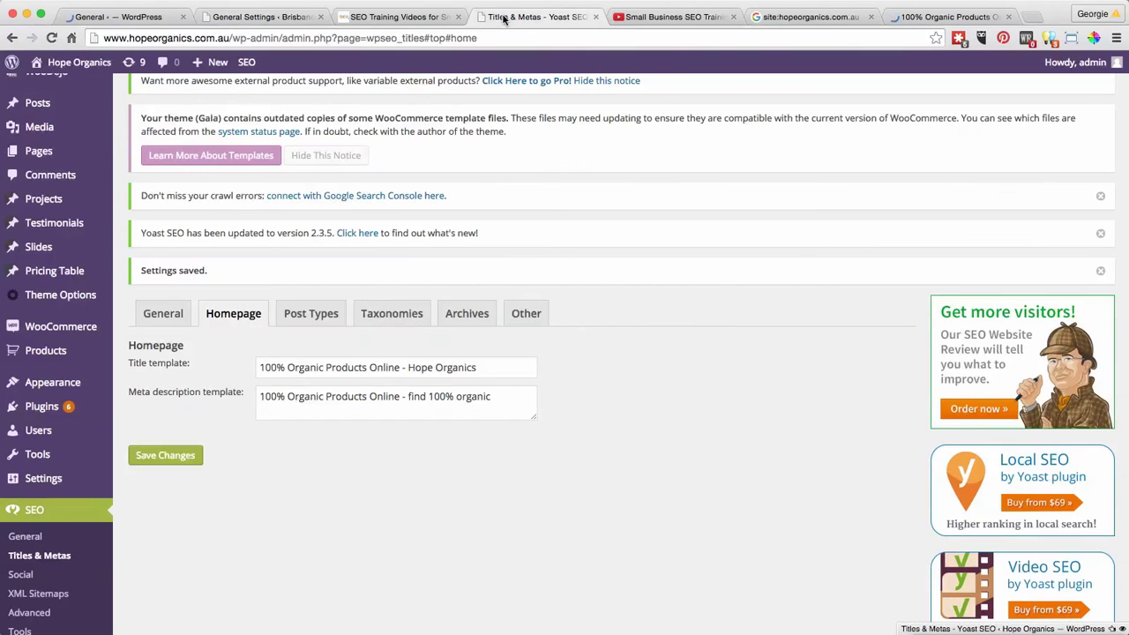
{"action": "scroll", "coordinate": [237, 455], "scroll_direction": "down", "scroll_amount": 3}
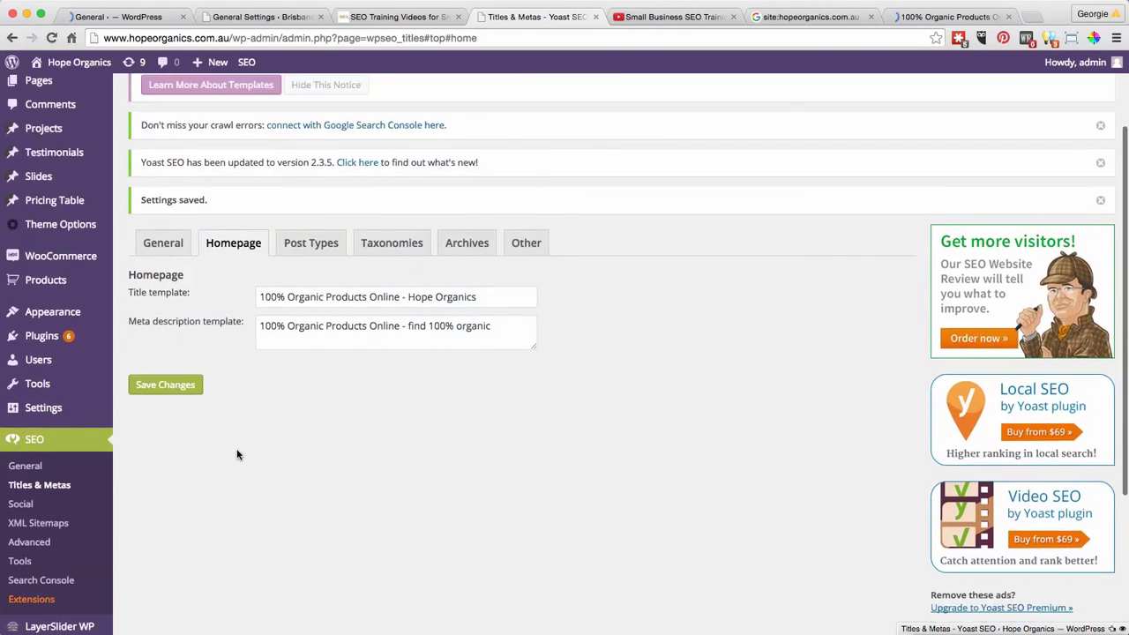